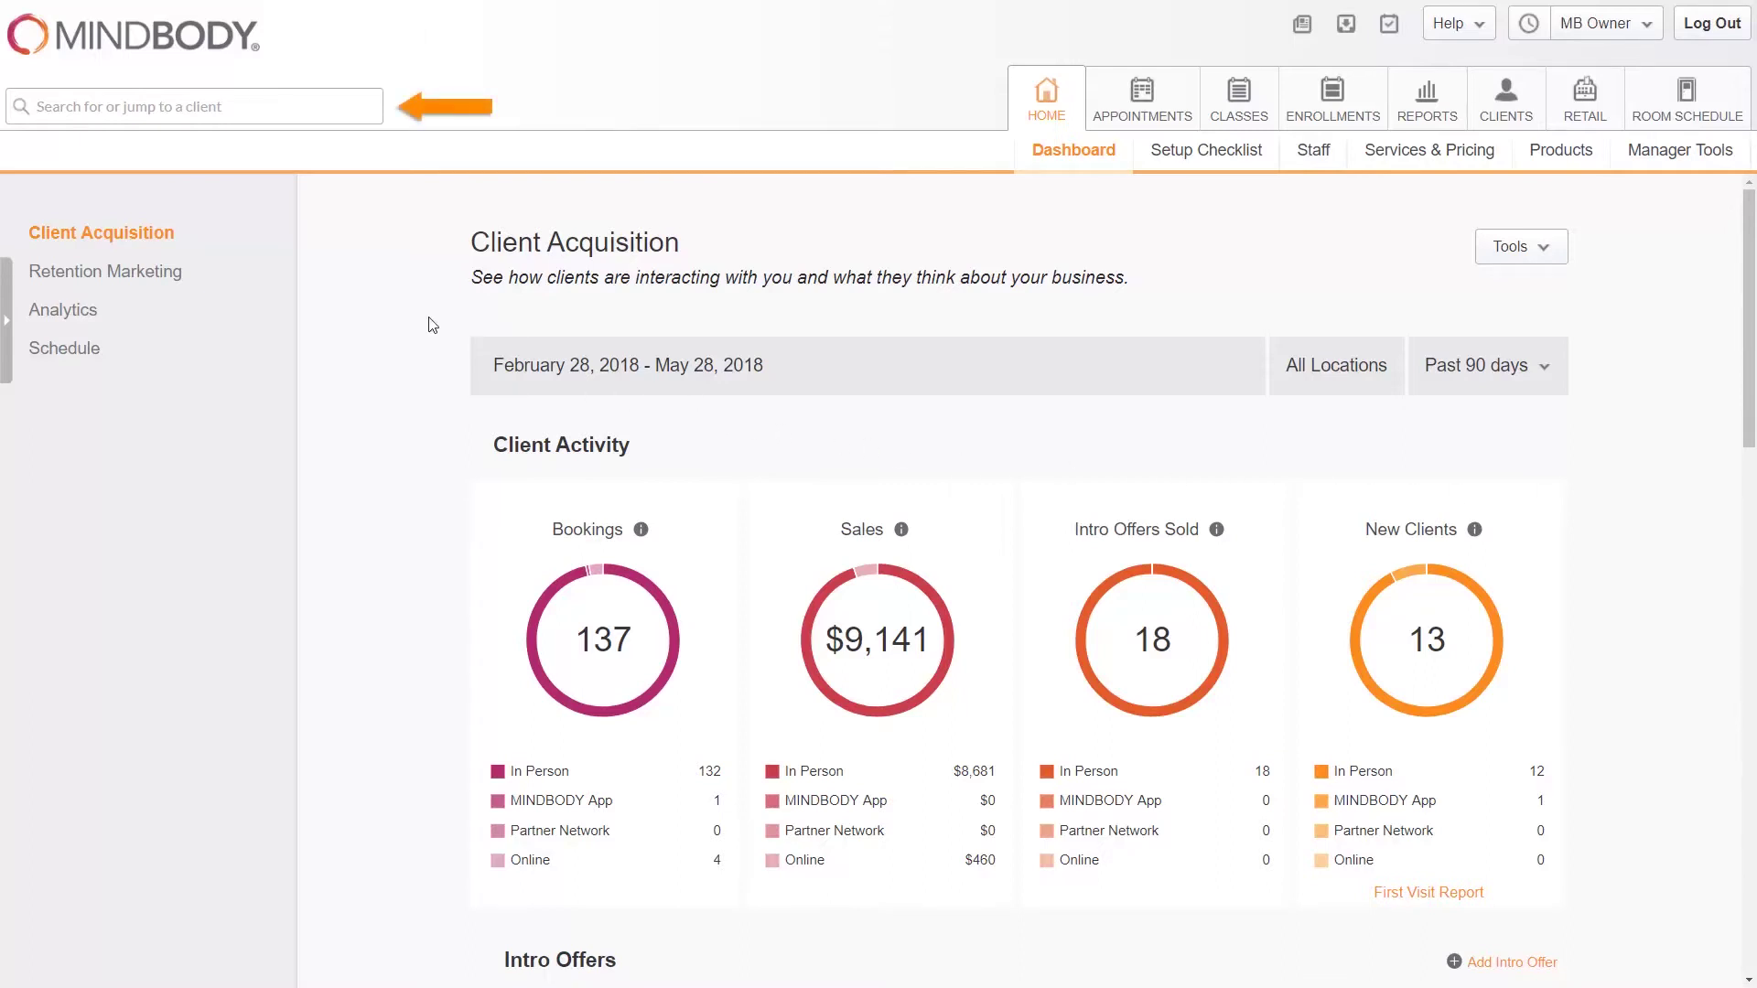
- Bring up the client search dropdown listing the recently viewed client
left_click(274, 107)
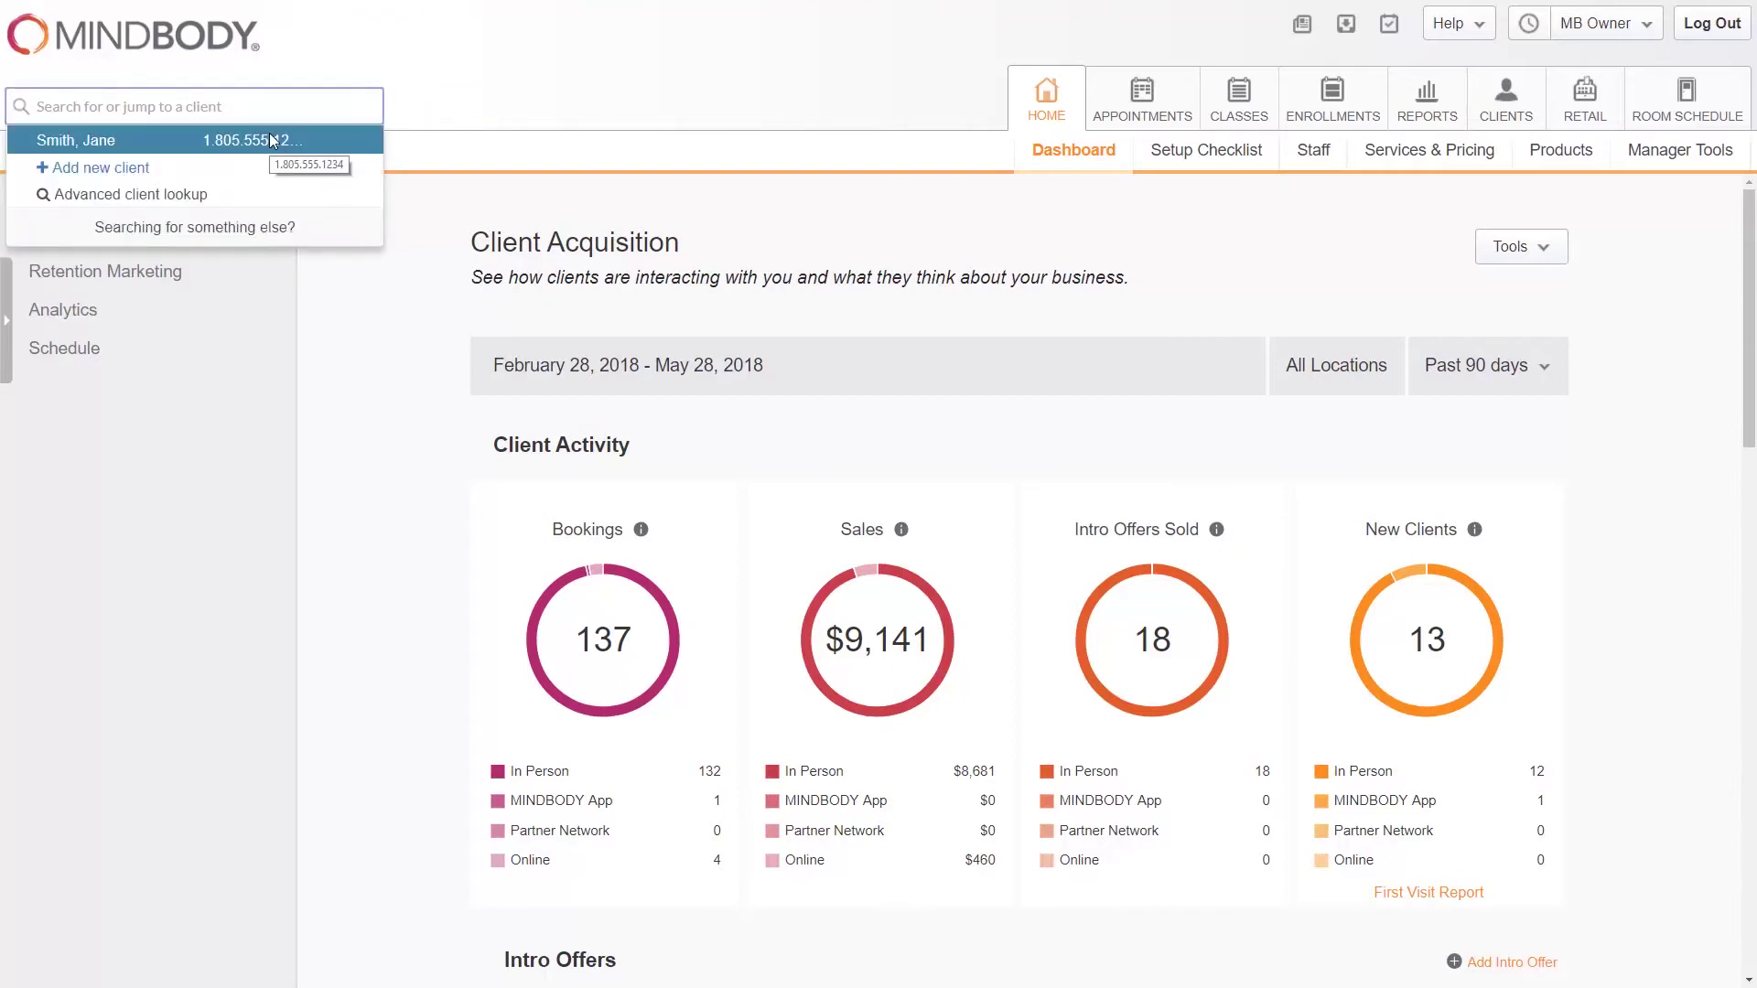
- Open the suggested client's profile and collapse its Photo section
left_click(271, 140)
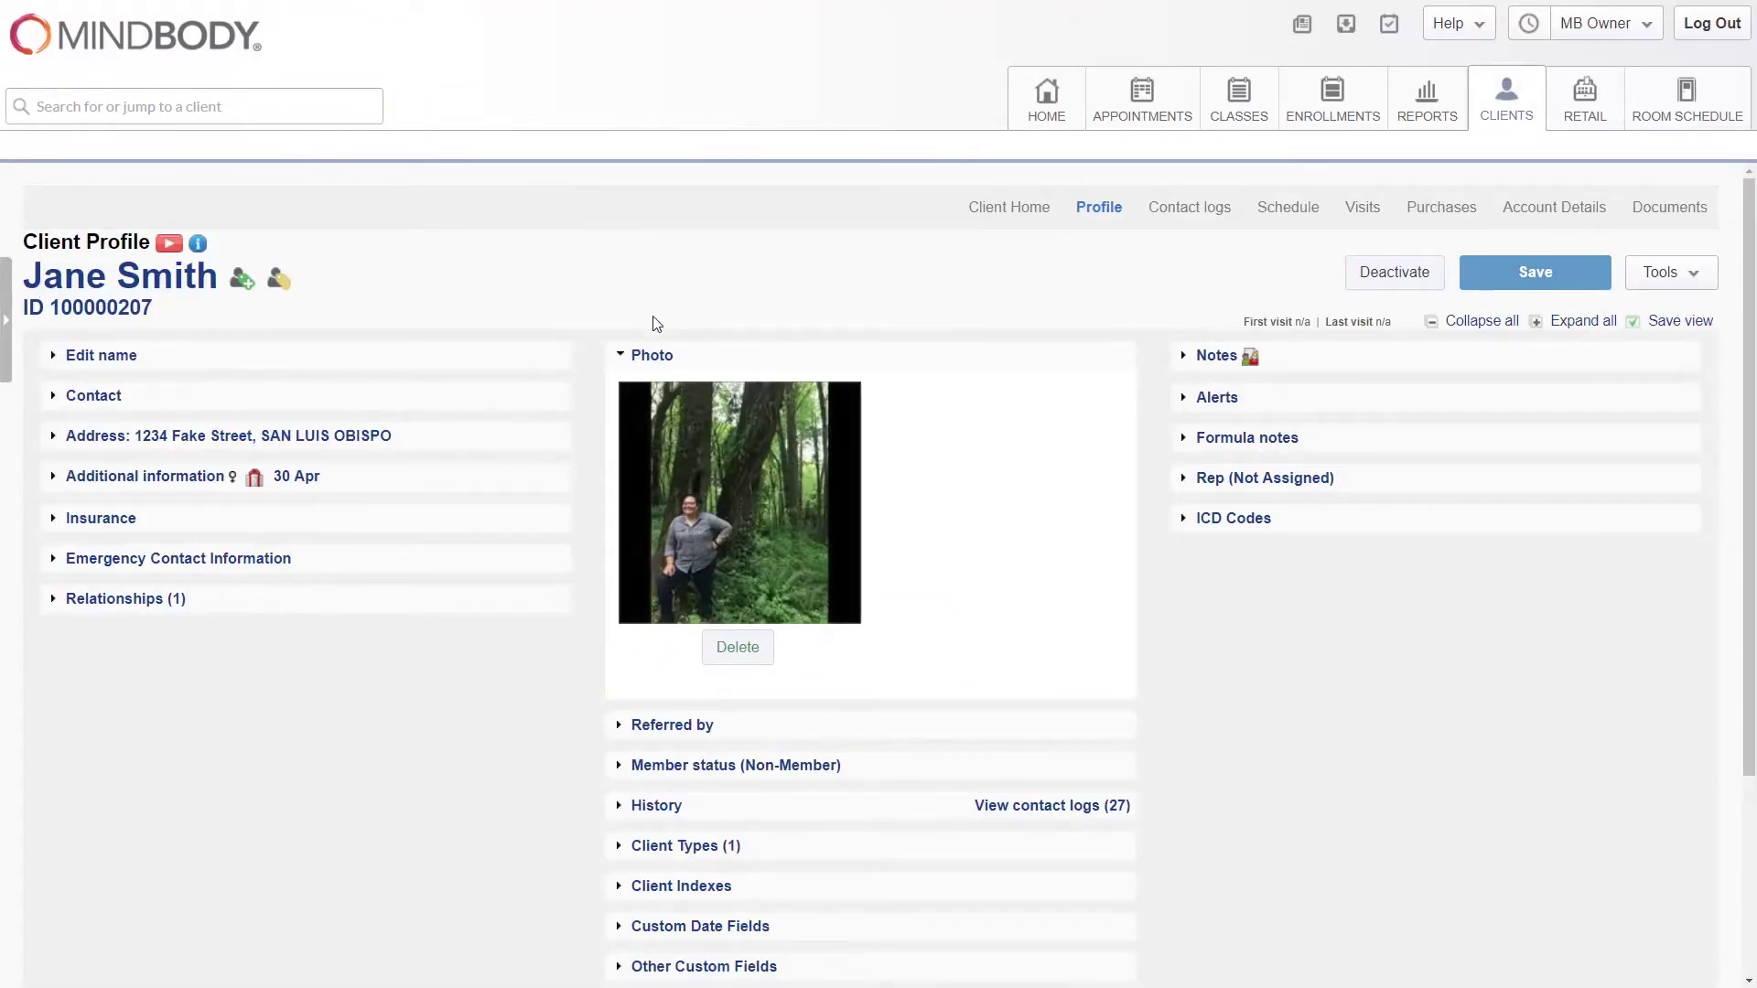
left_click(652, 356)
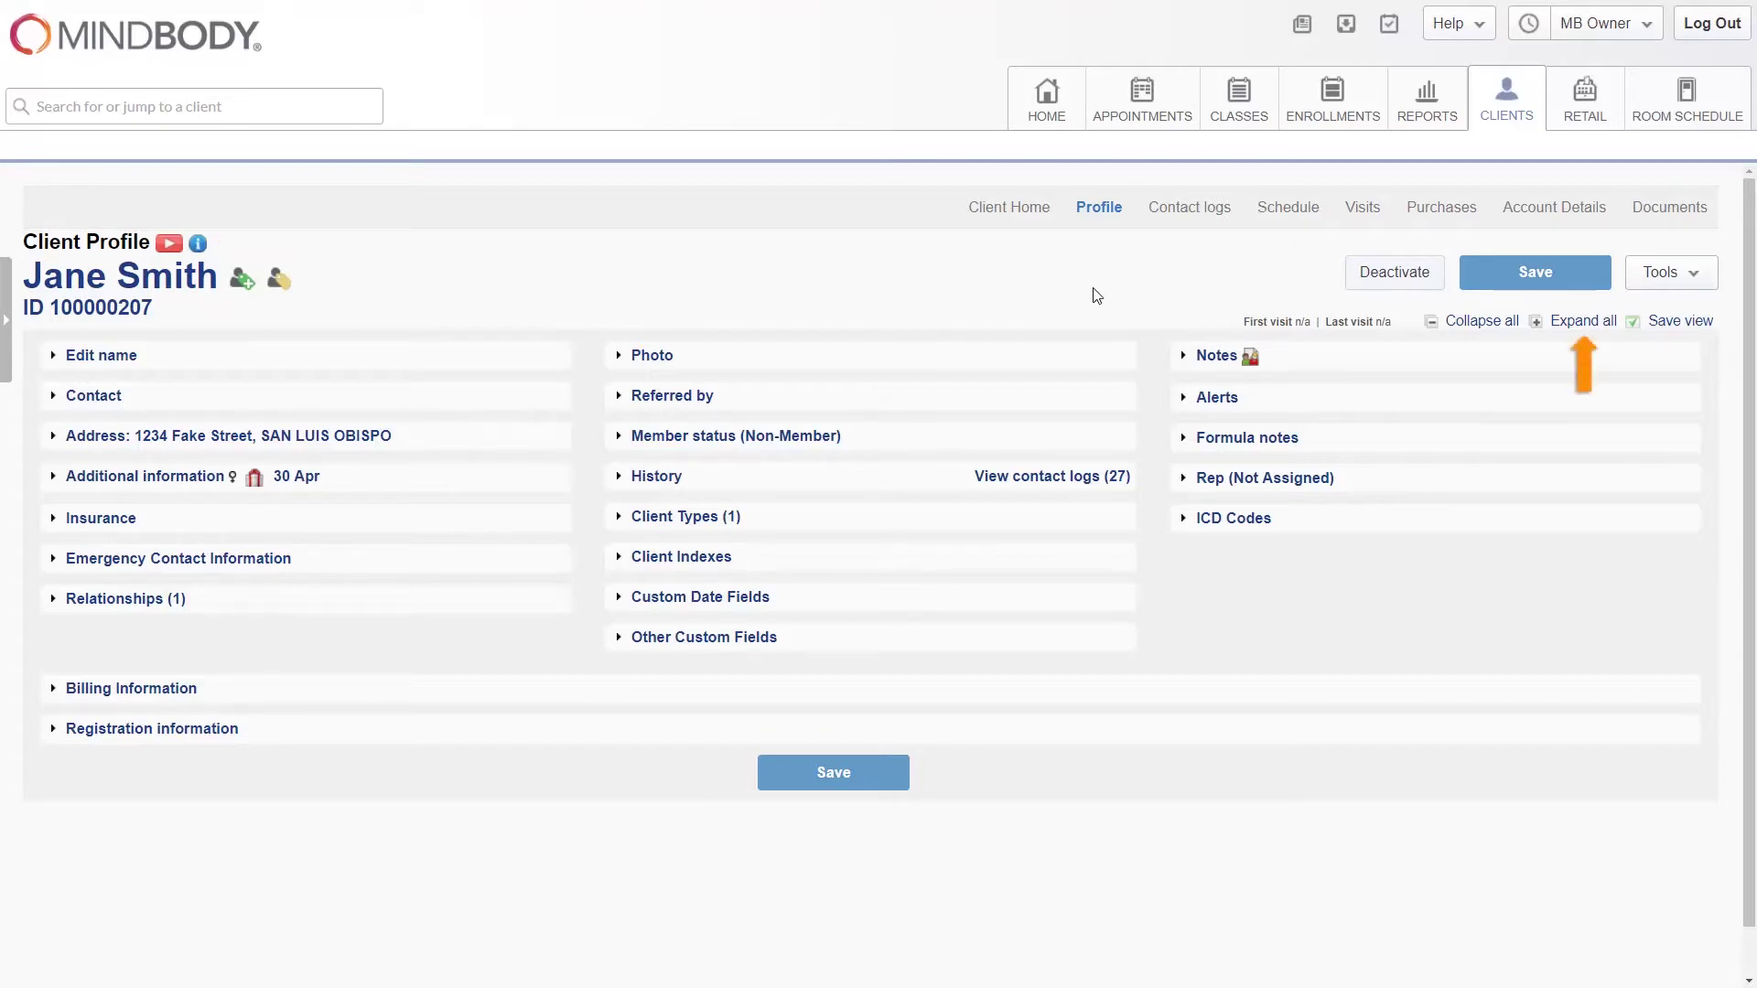
left_click(1574, 322)
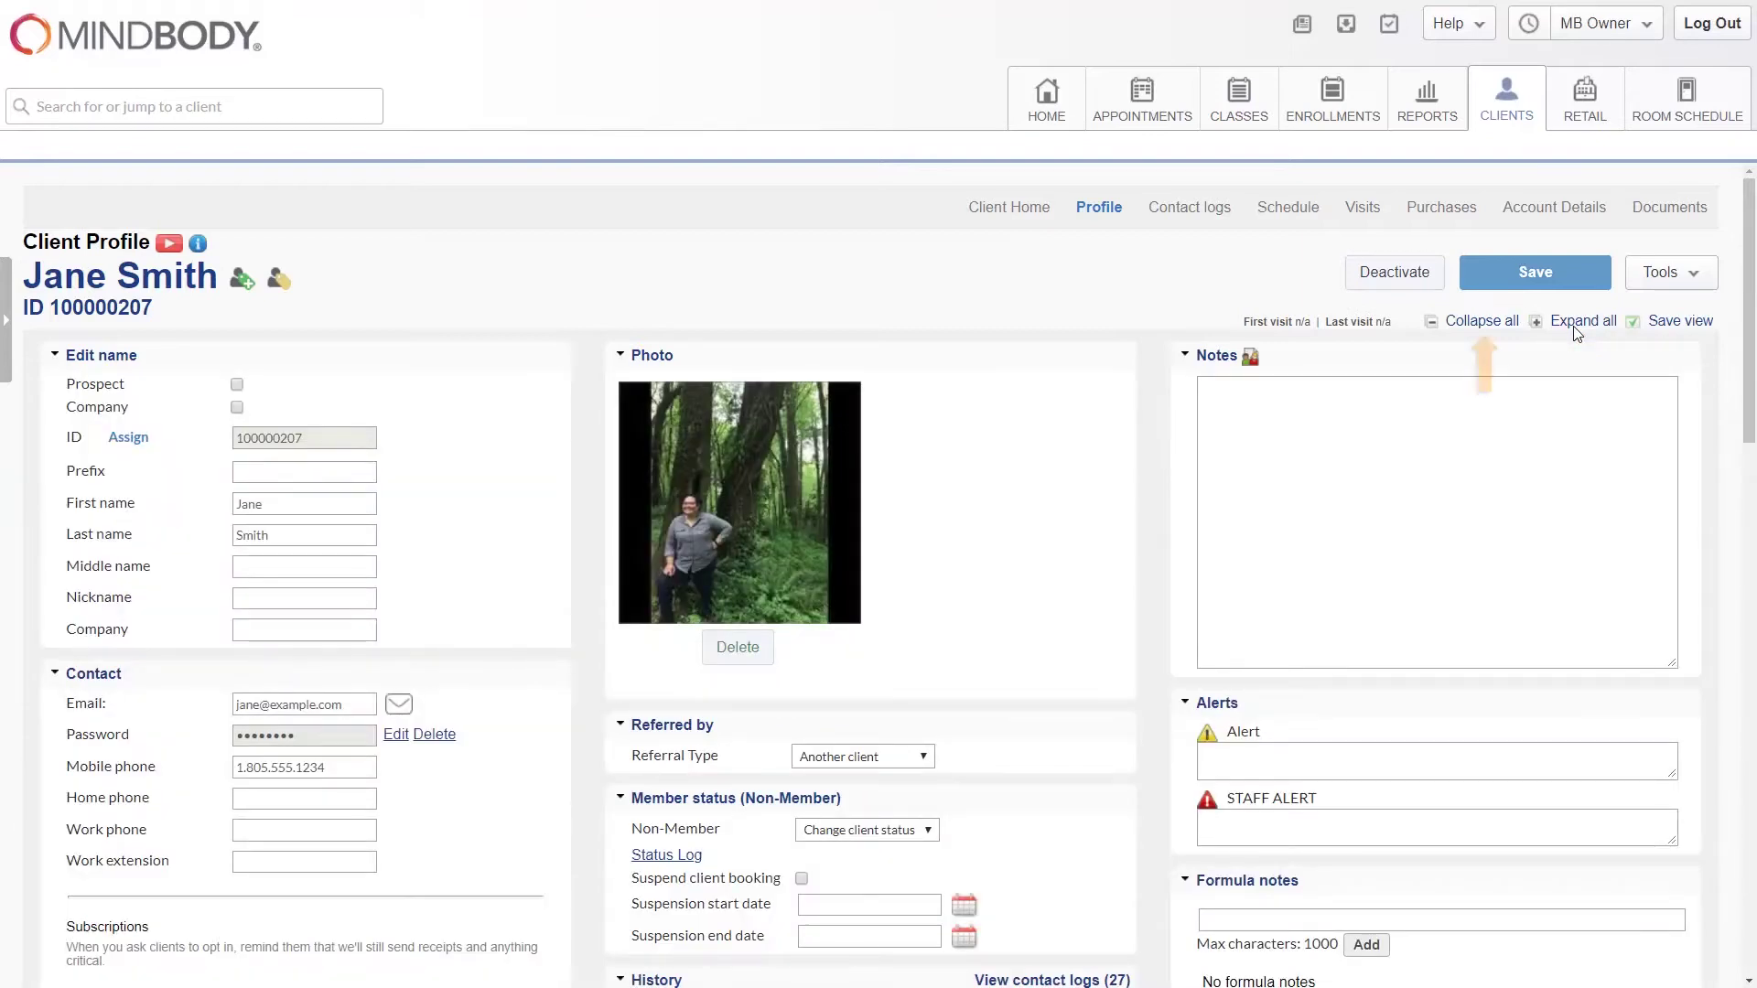
left_click(1474, 330)
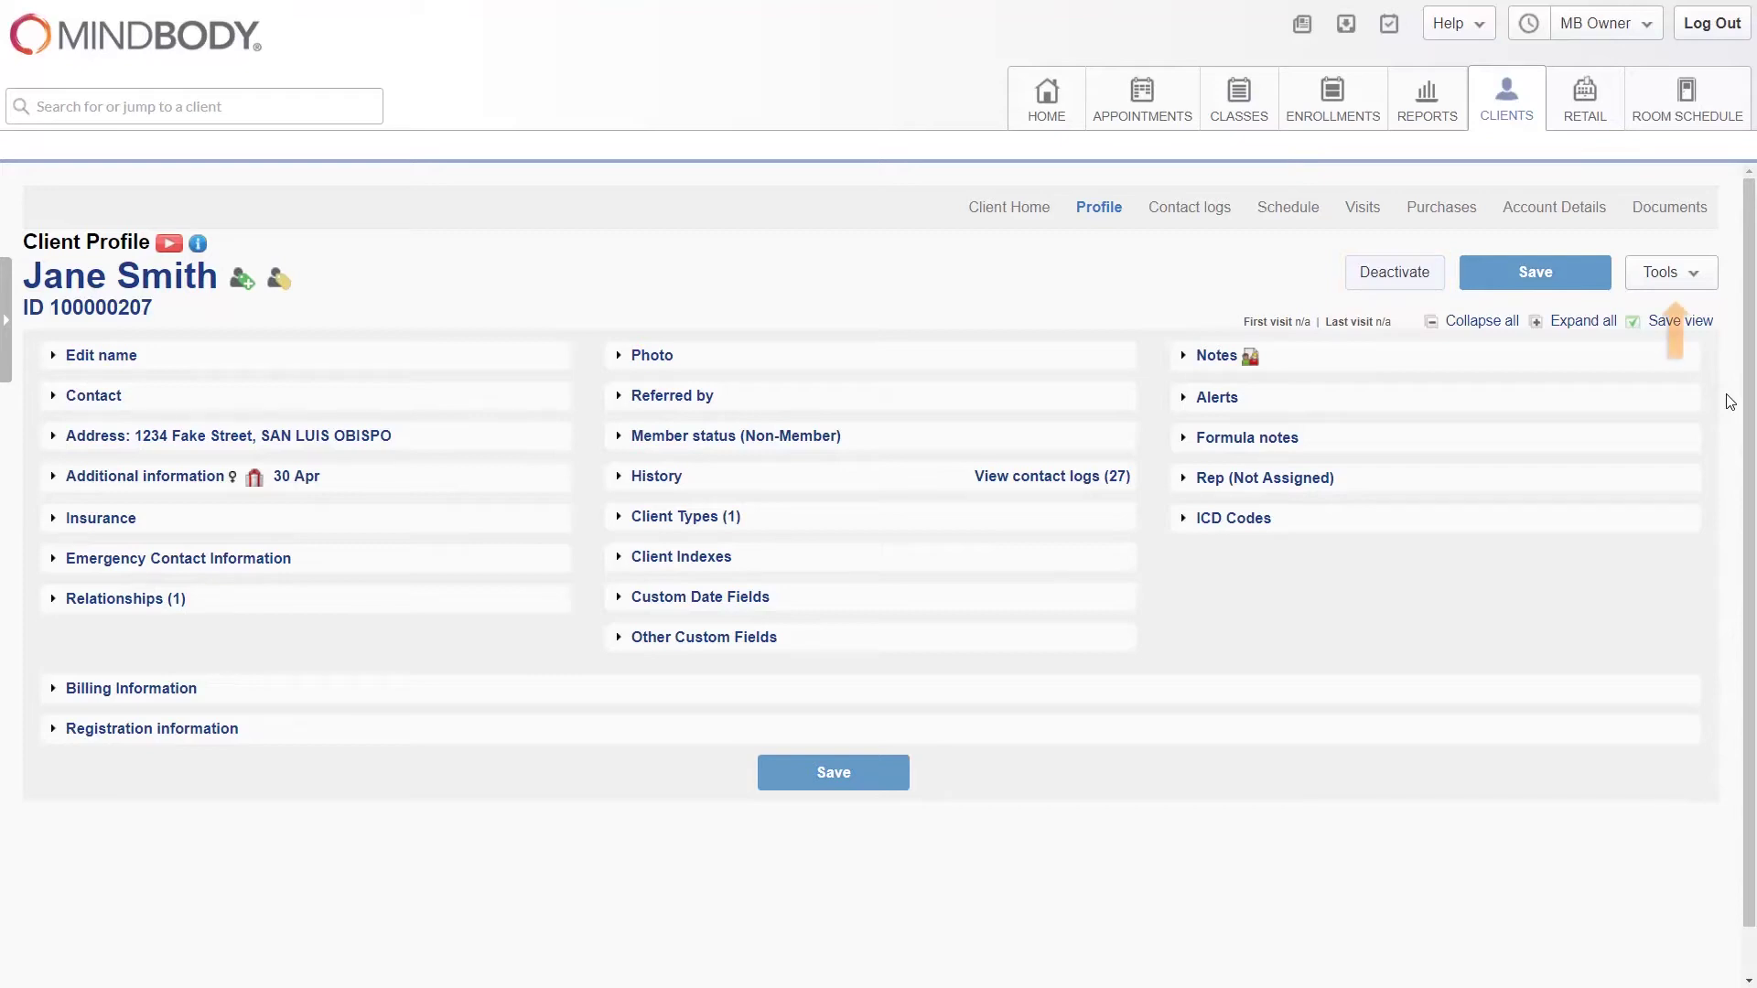
- Look over the Tools dropdown, then expand Edit name to show the ID, prefix and name fields
left_click(1708, 278)
left_click(116, 359)
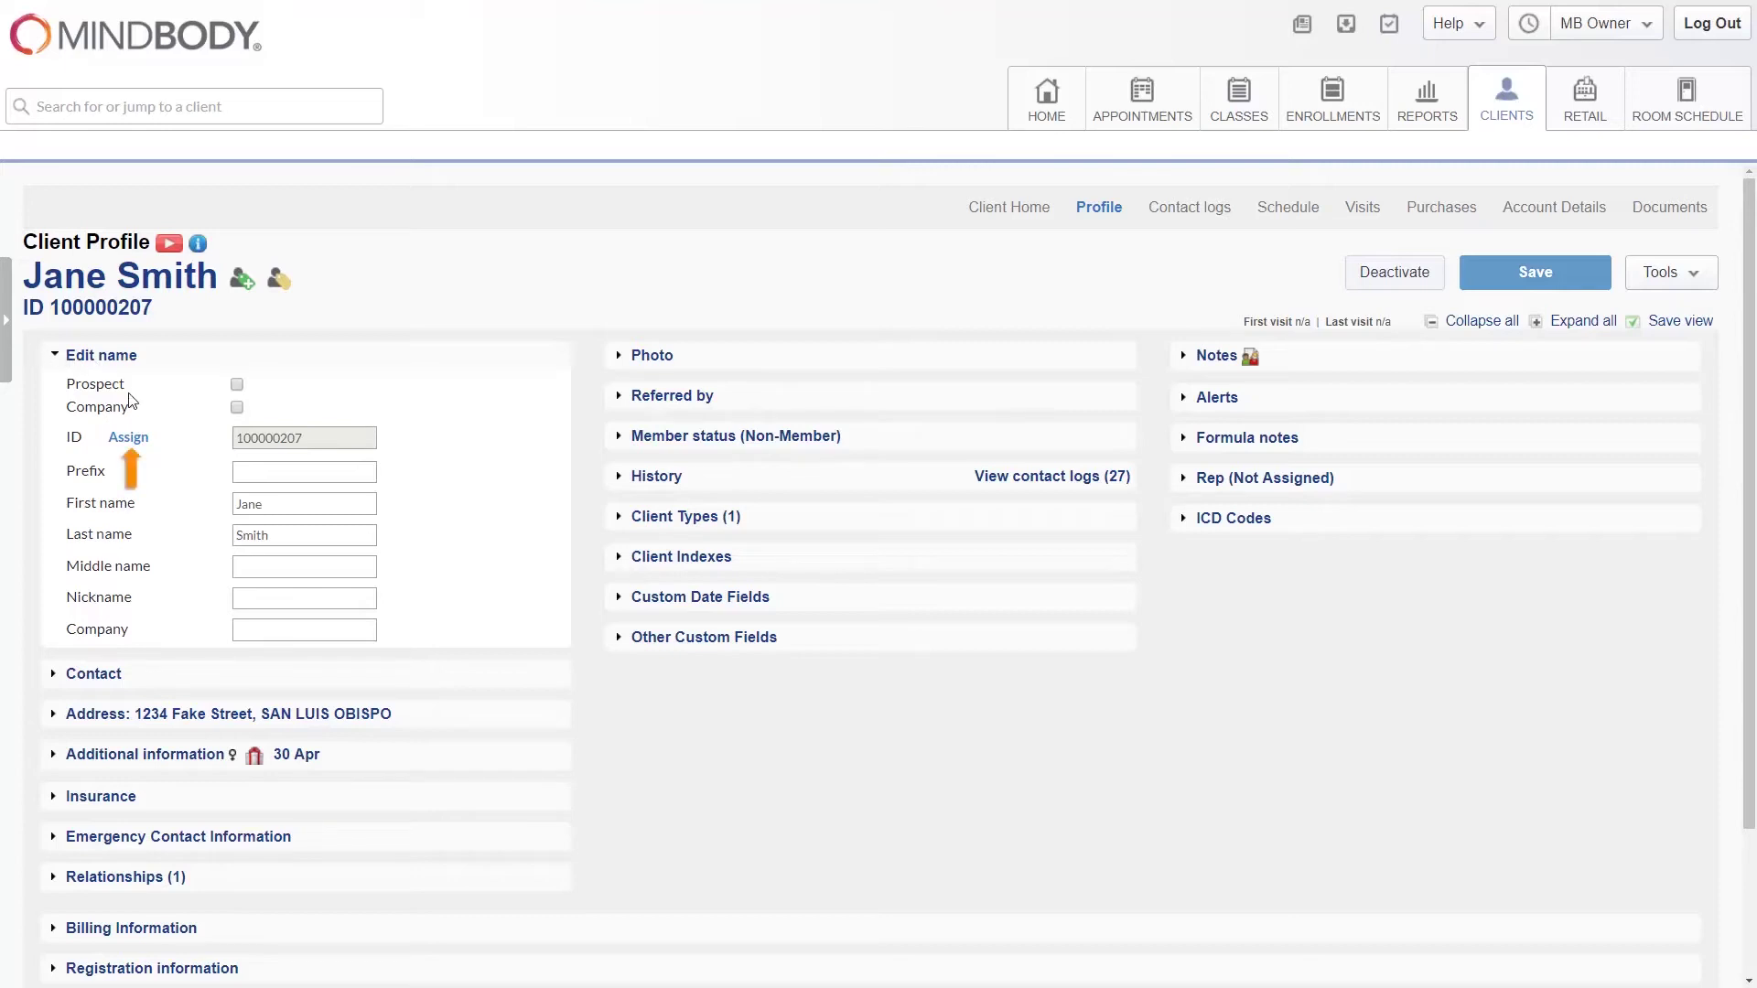
- Cancel the Set Client ID dialog without changing the ID, and collapse Edit name
left_click(129, 439)
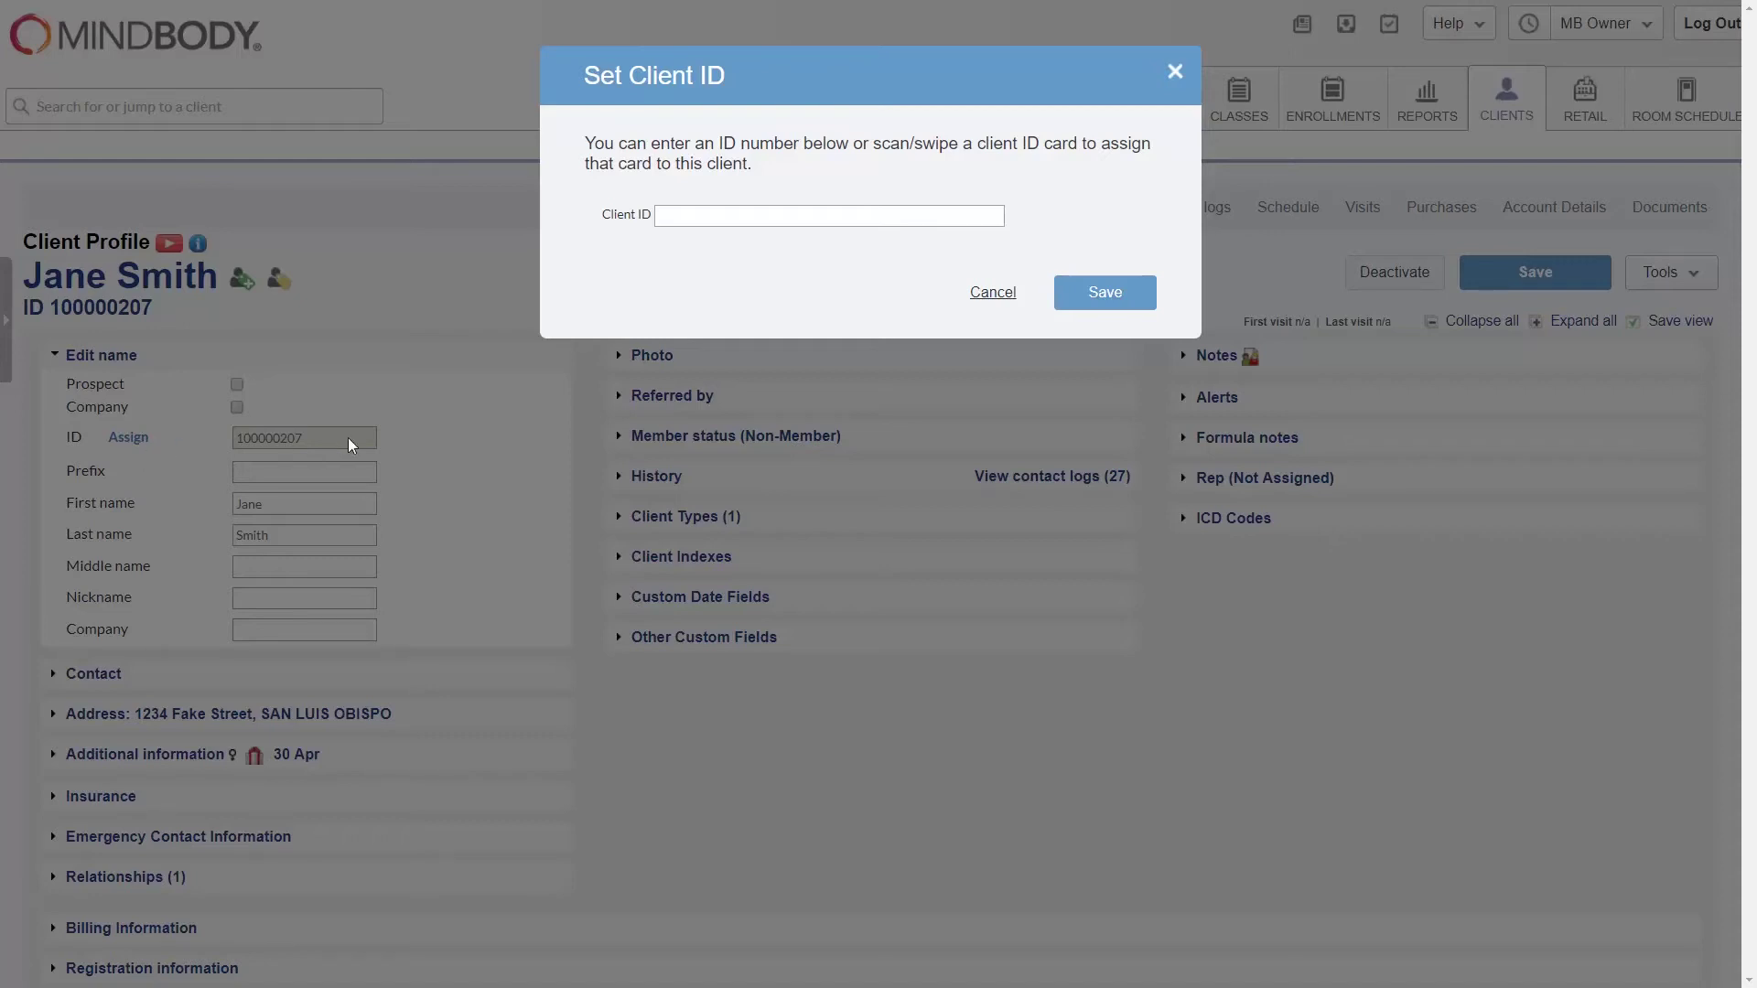
left_click(983, 293)
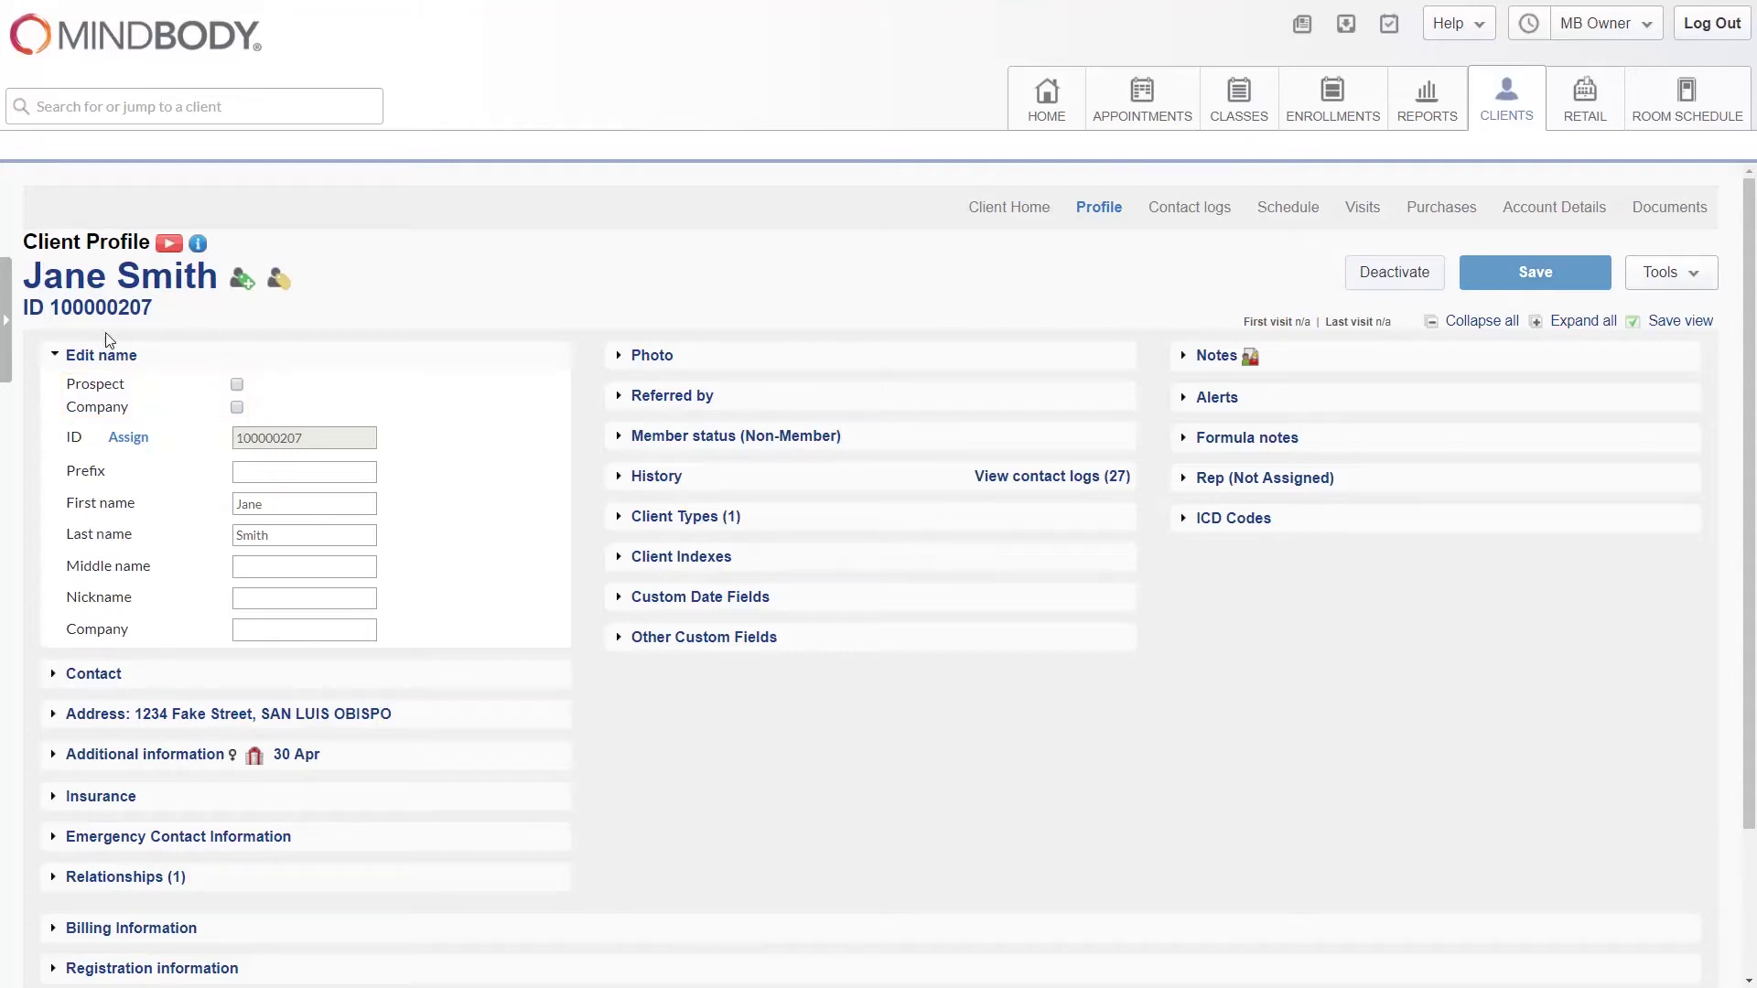
left_click(90, 357)
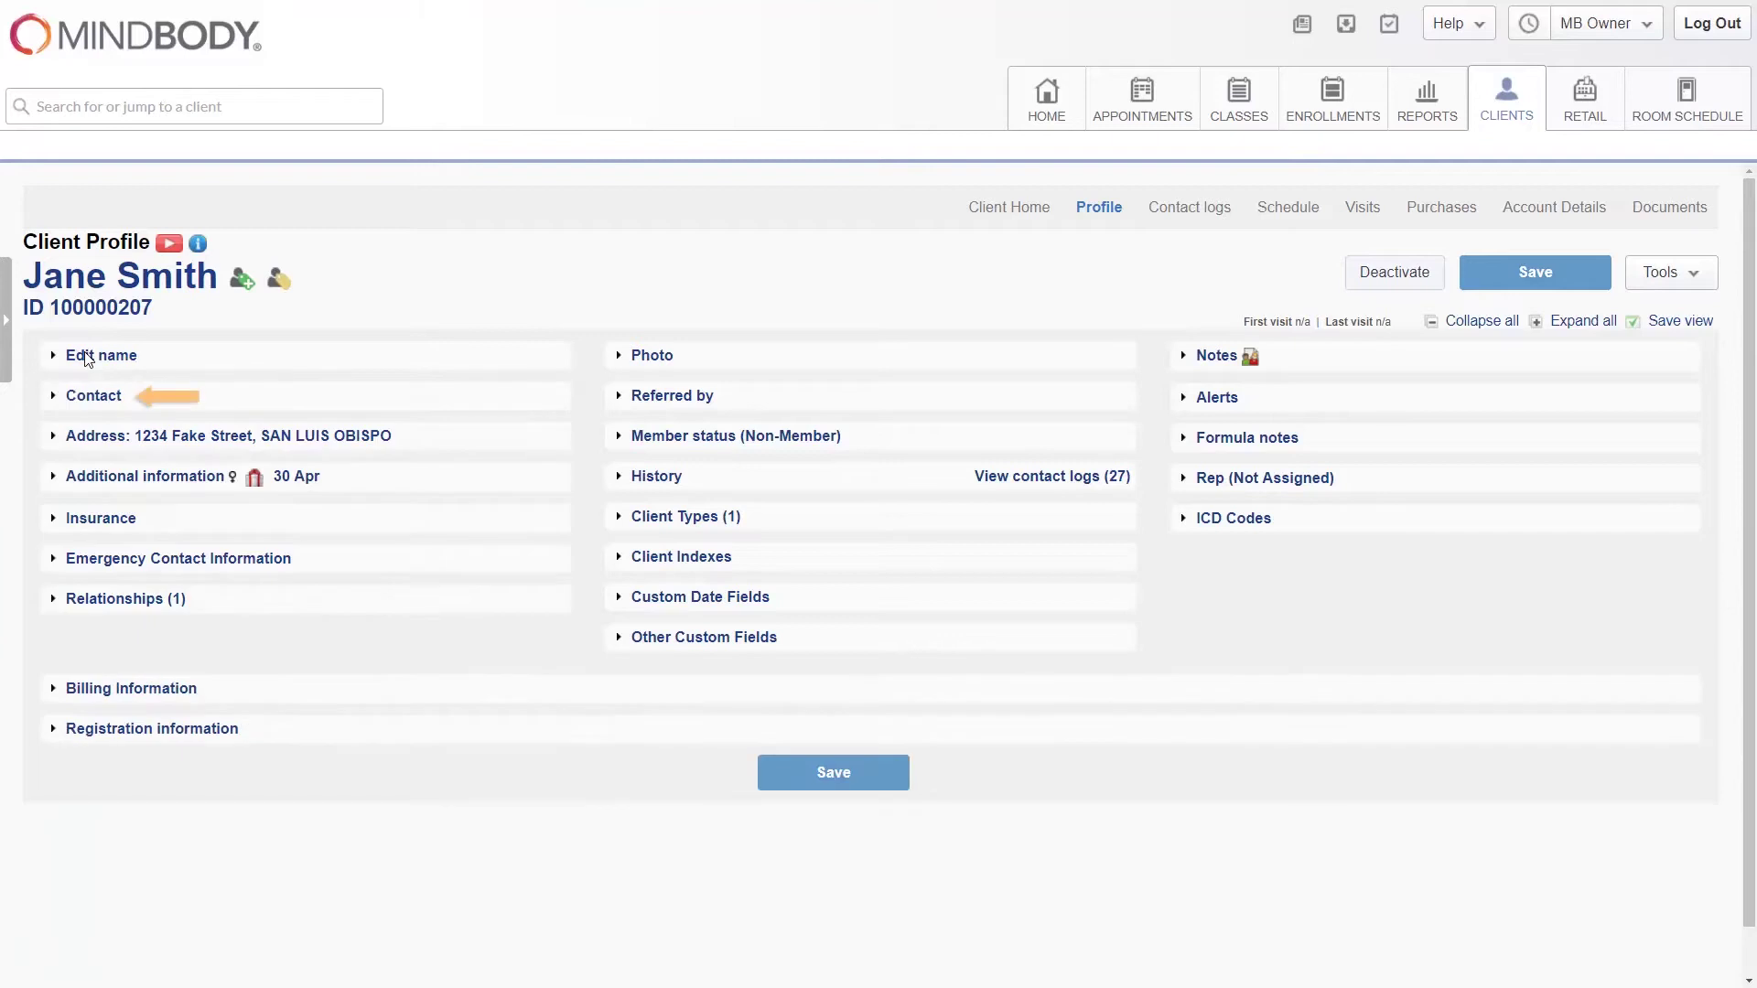
- Expand Contact and save an online login for the client with a confirmed password
left_click(51, 395)
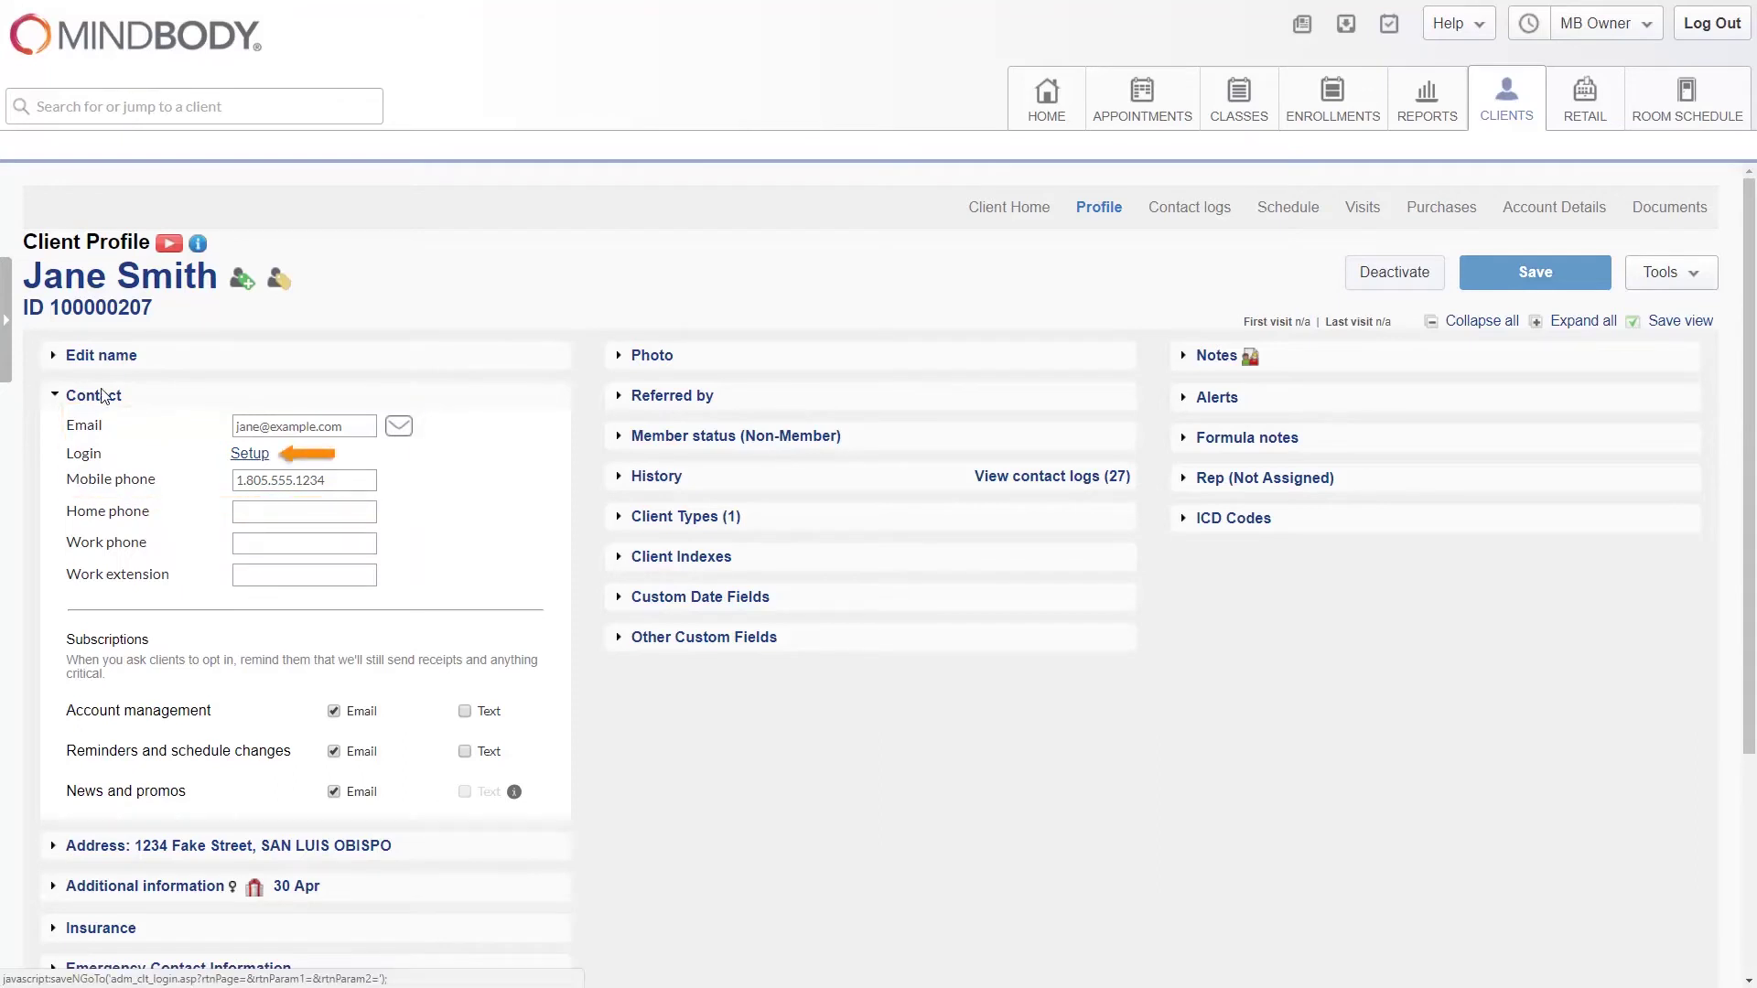
left_click(250, 455)
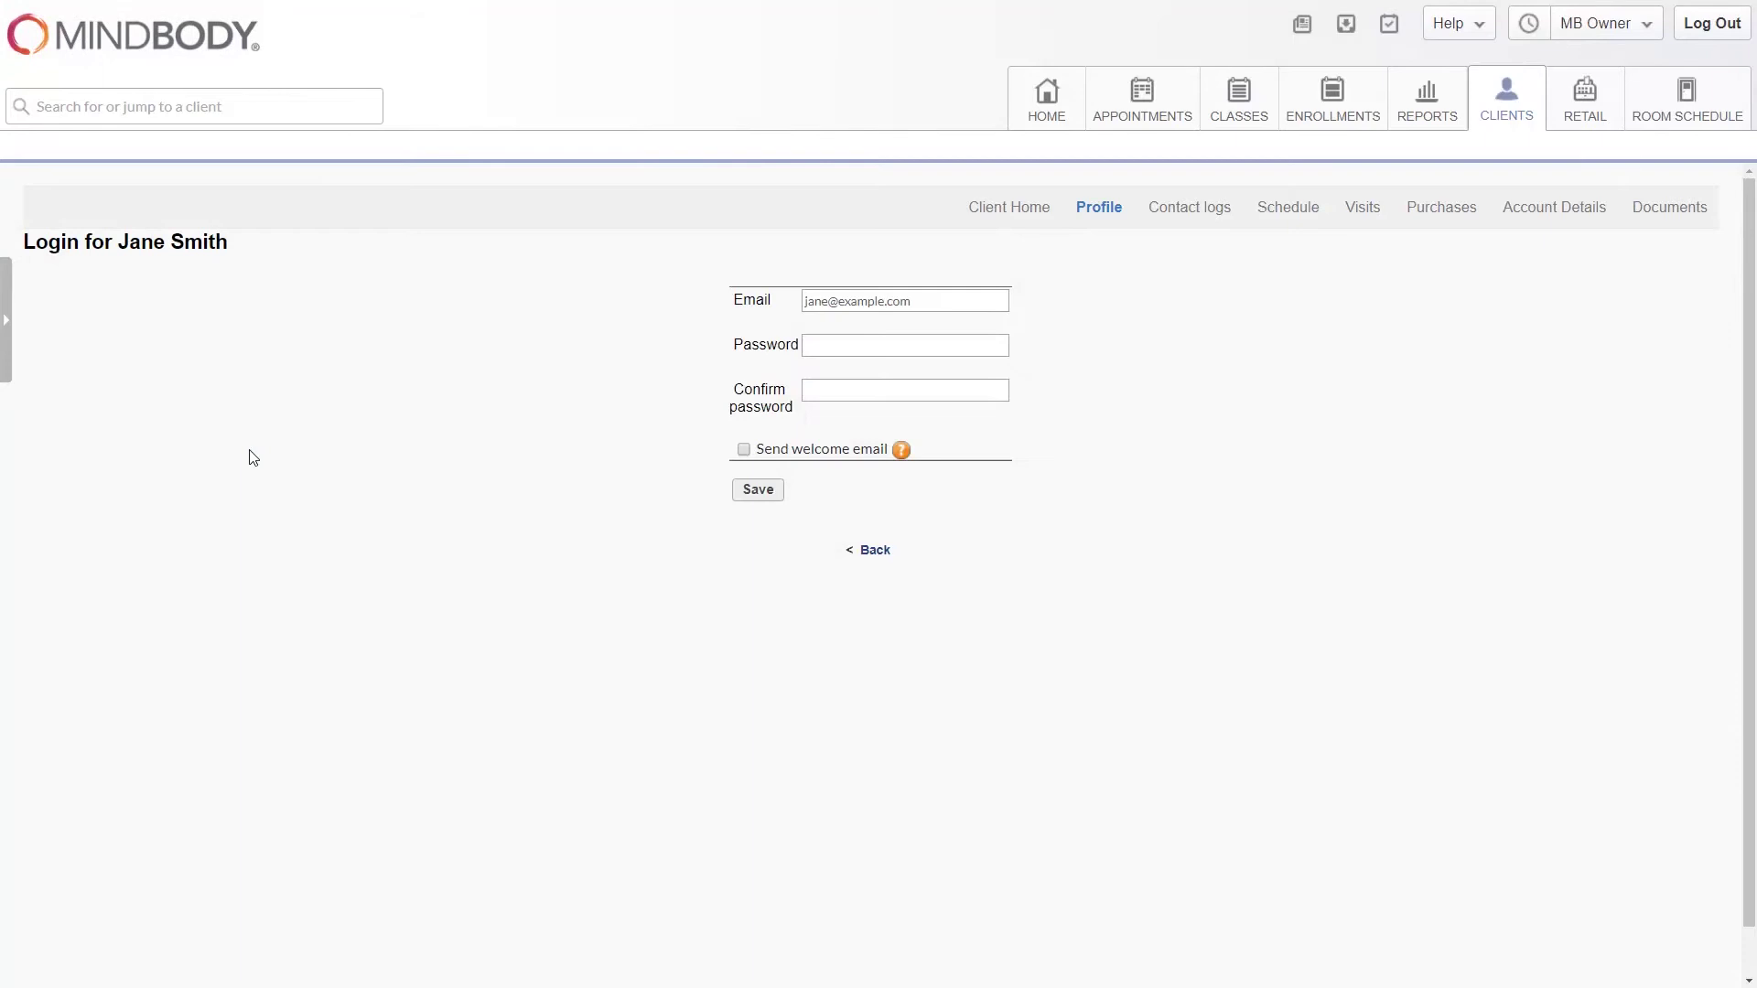
left_click(884, 351)
key("ctrl+v")
left_click(872, 395)
key("ctrl+v")
left_click(760, 490)
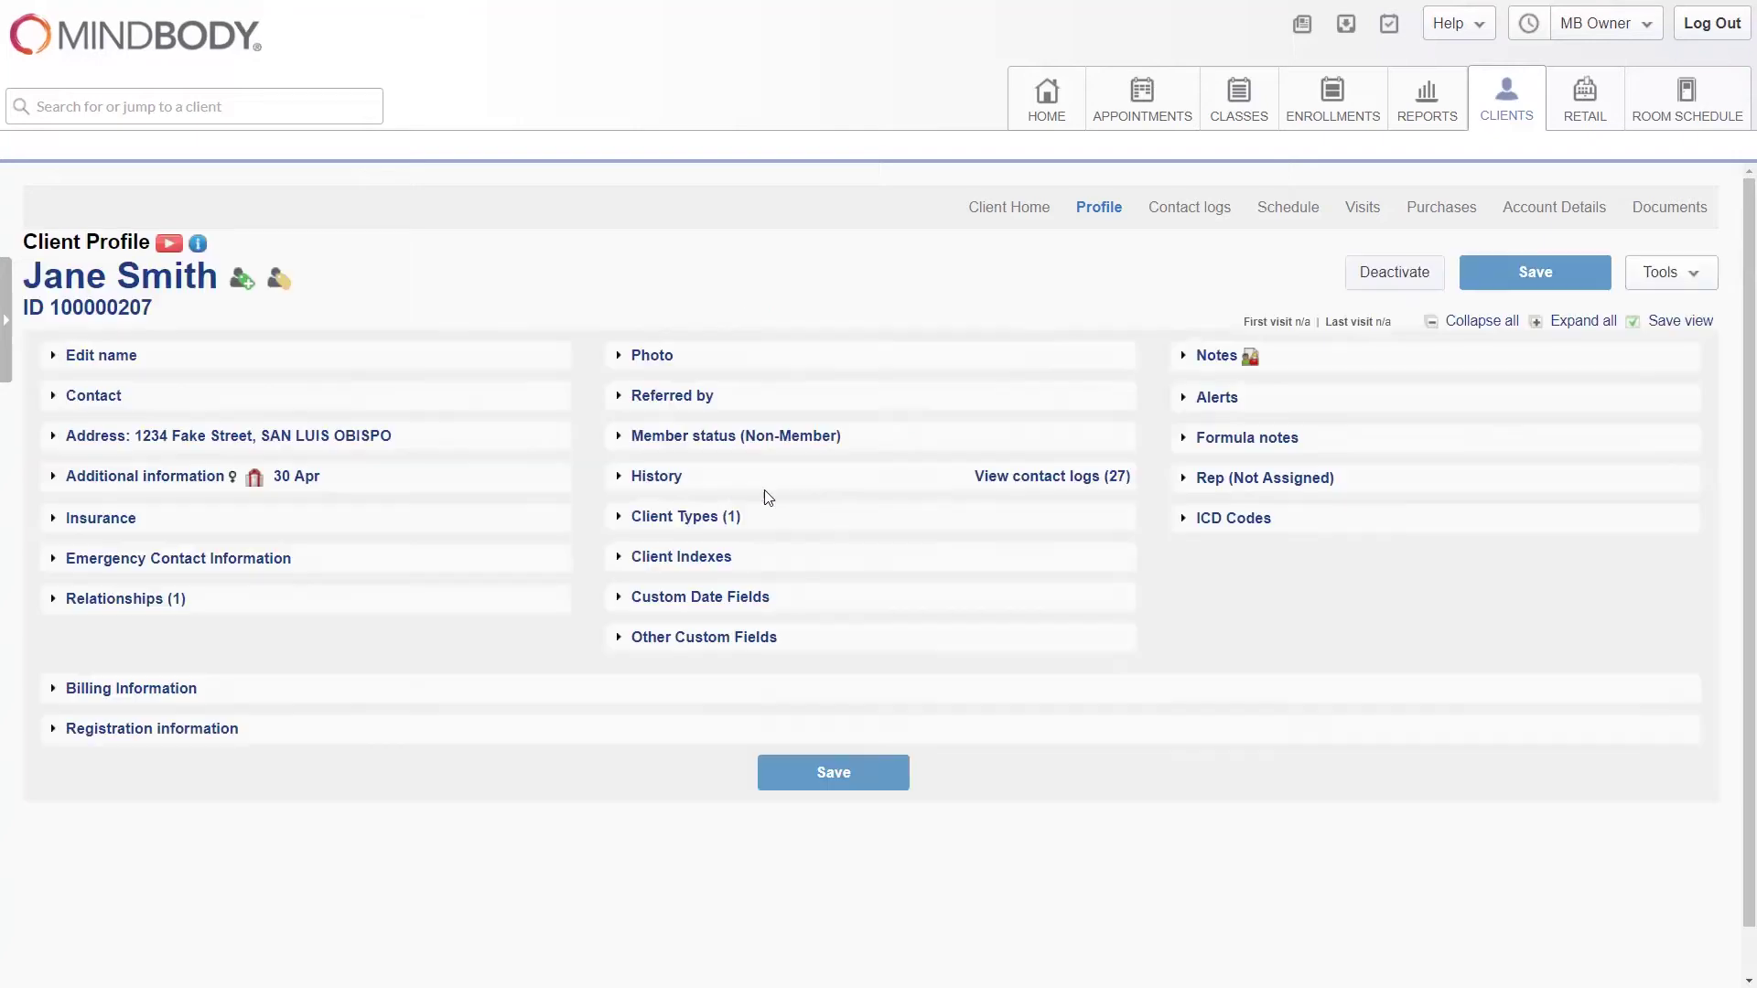
left_click(101, 399)
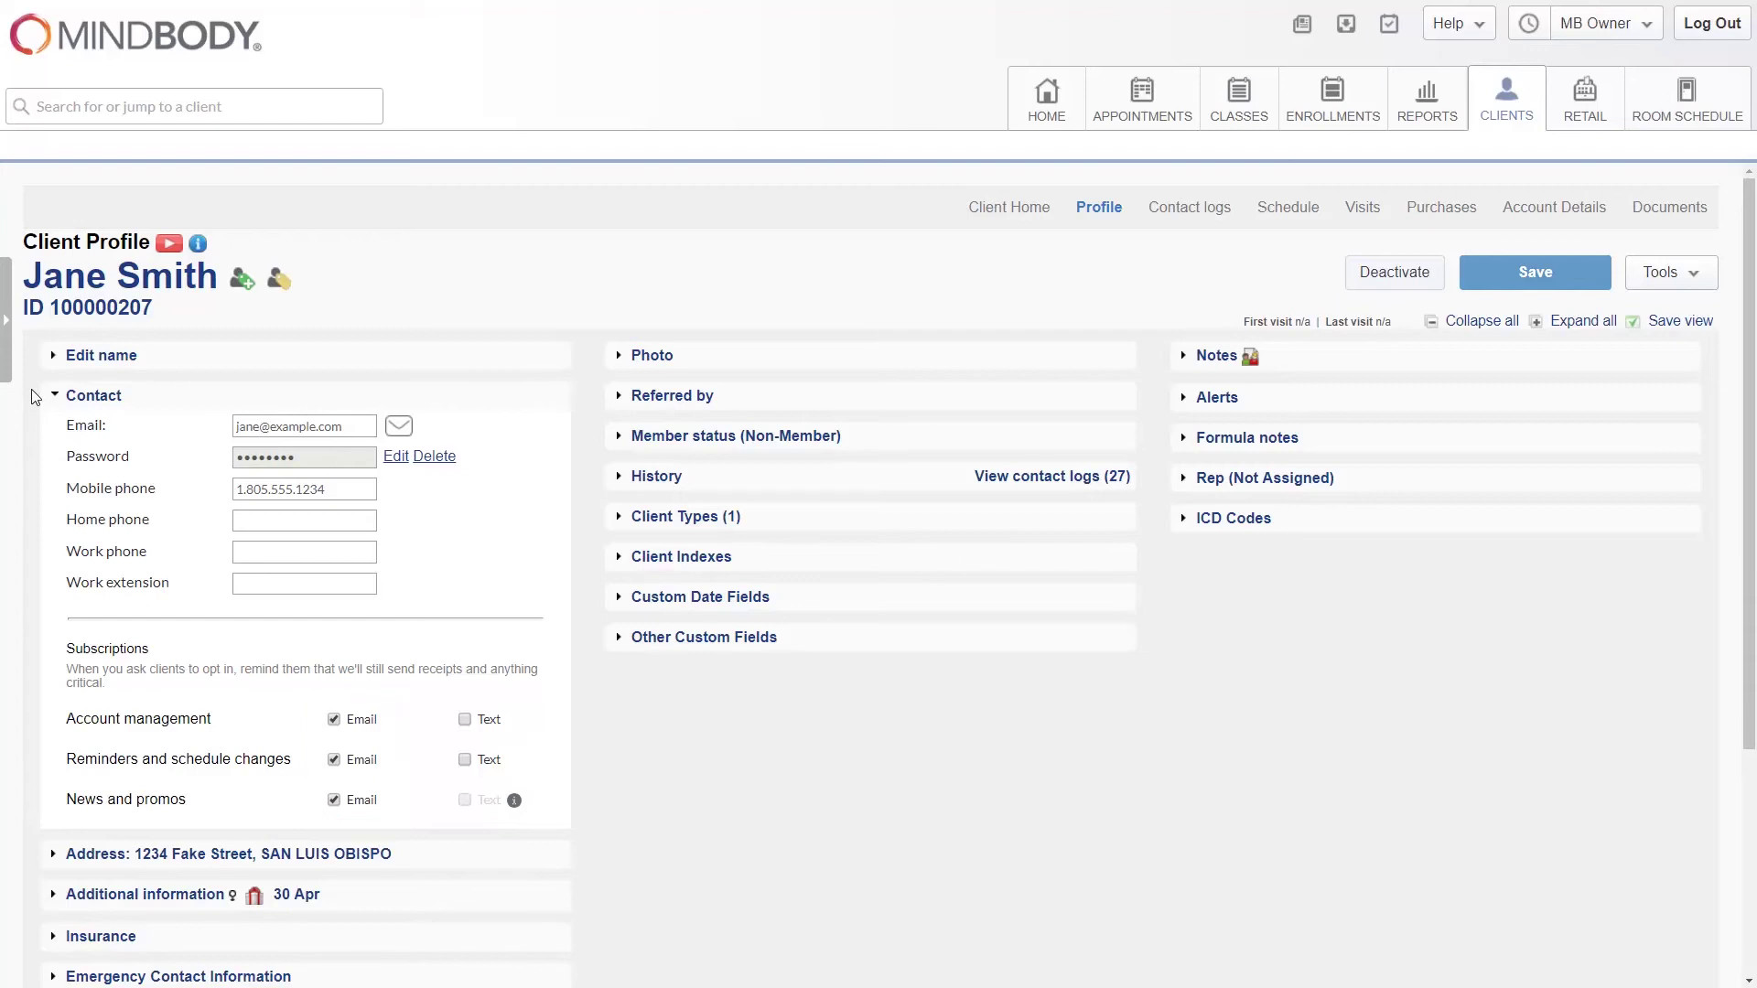
left_click(95, 403)
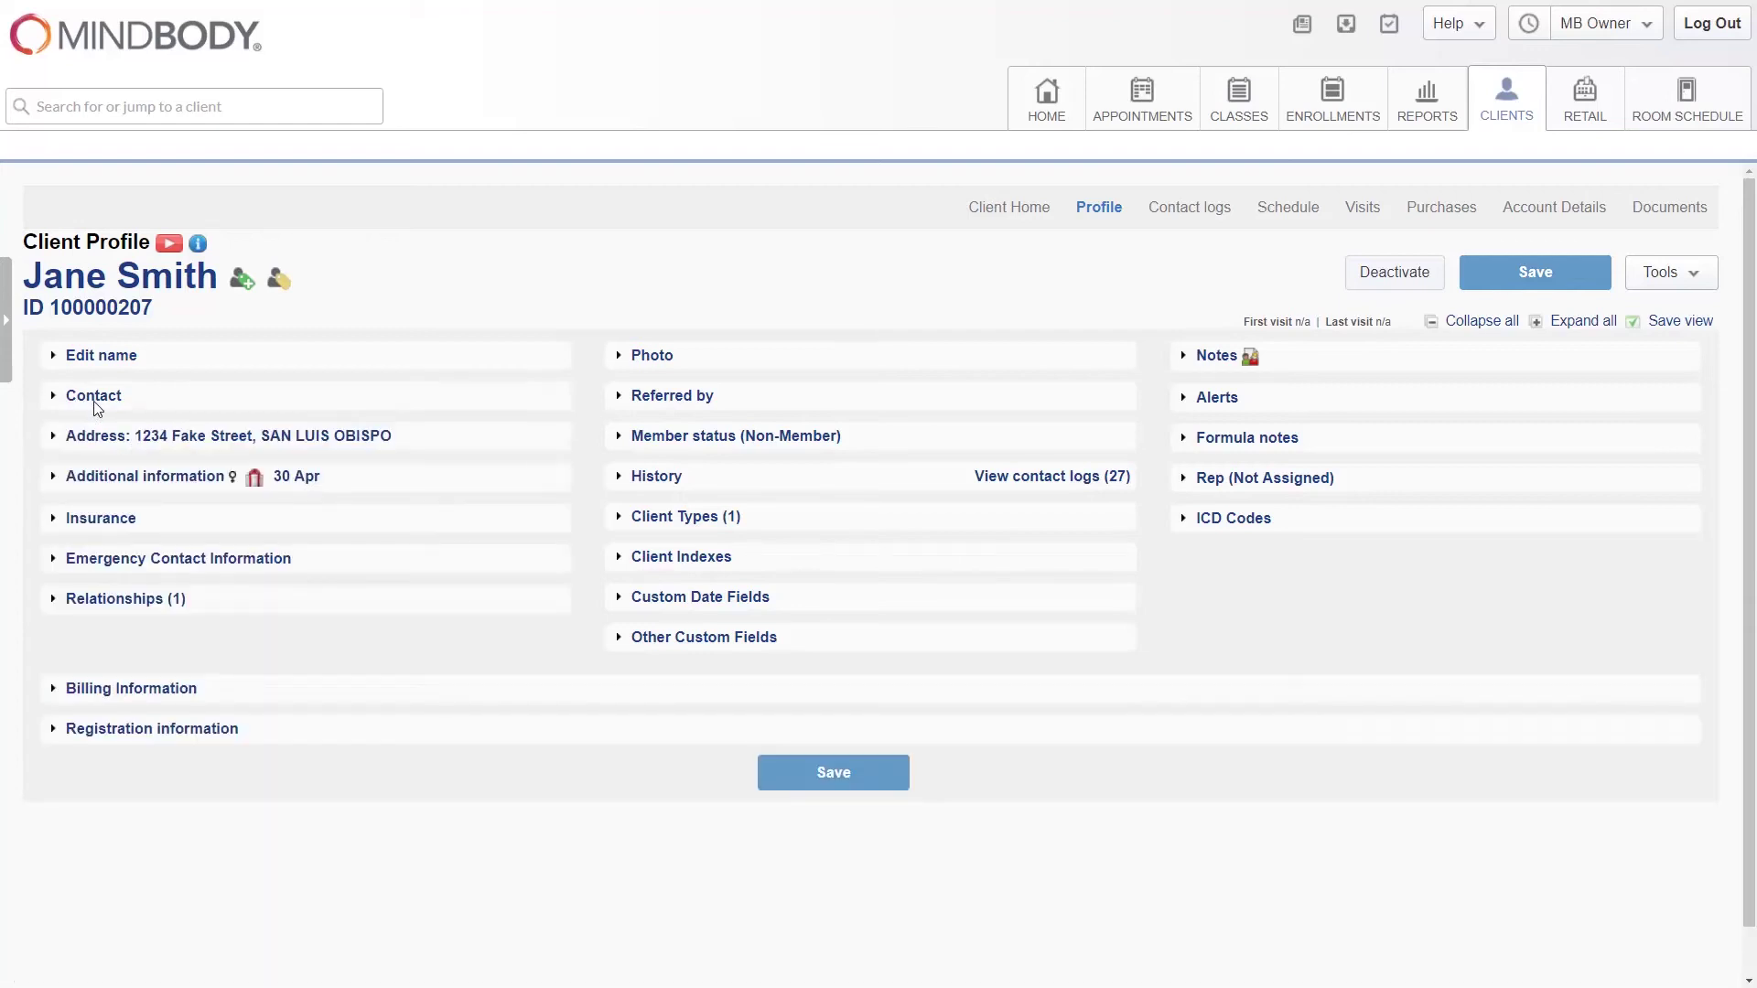
- Toggle Address open and closed, then expand Additional information showing birthday, gender and liability waiver
left_click(55, 439)
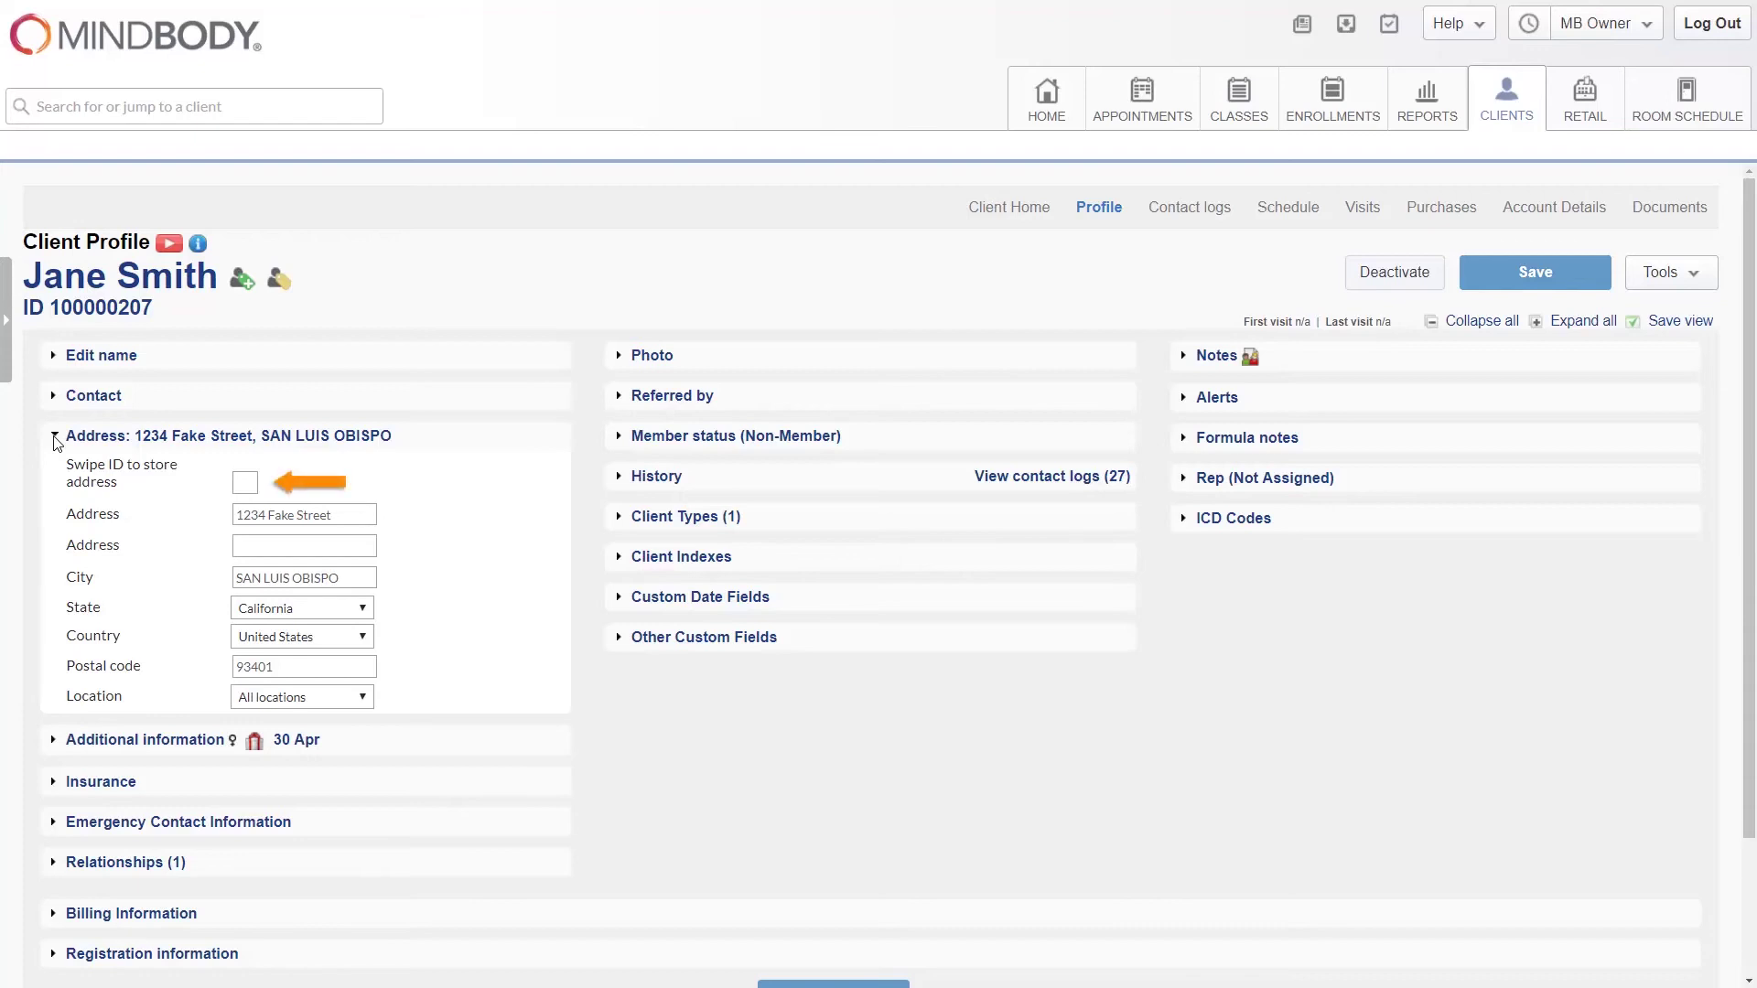
left_click(128, 441)
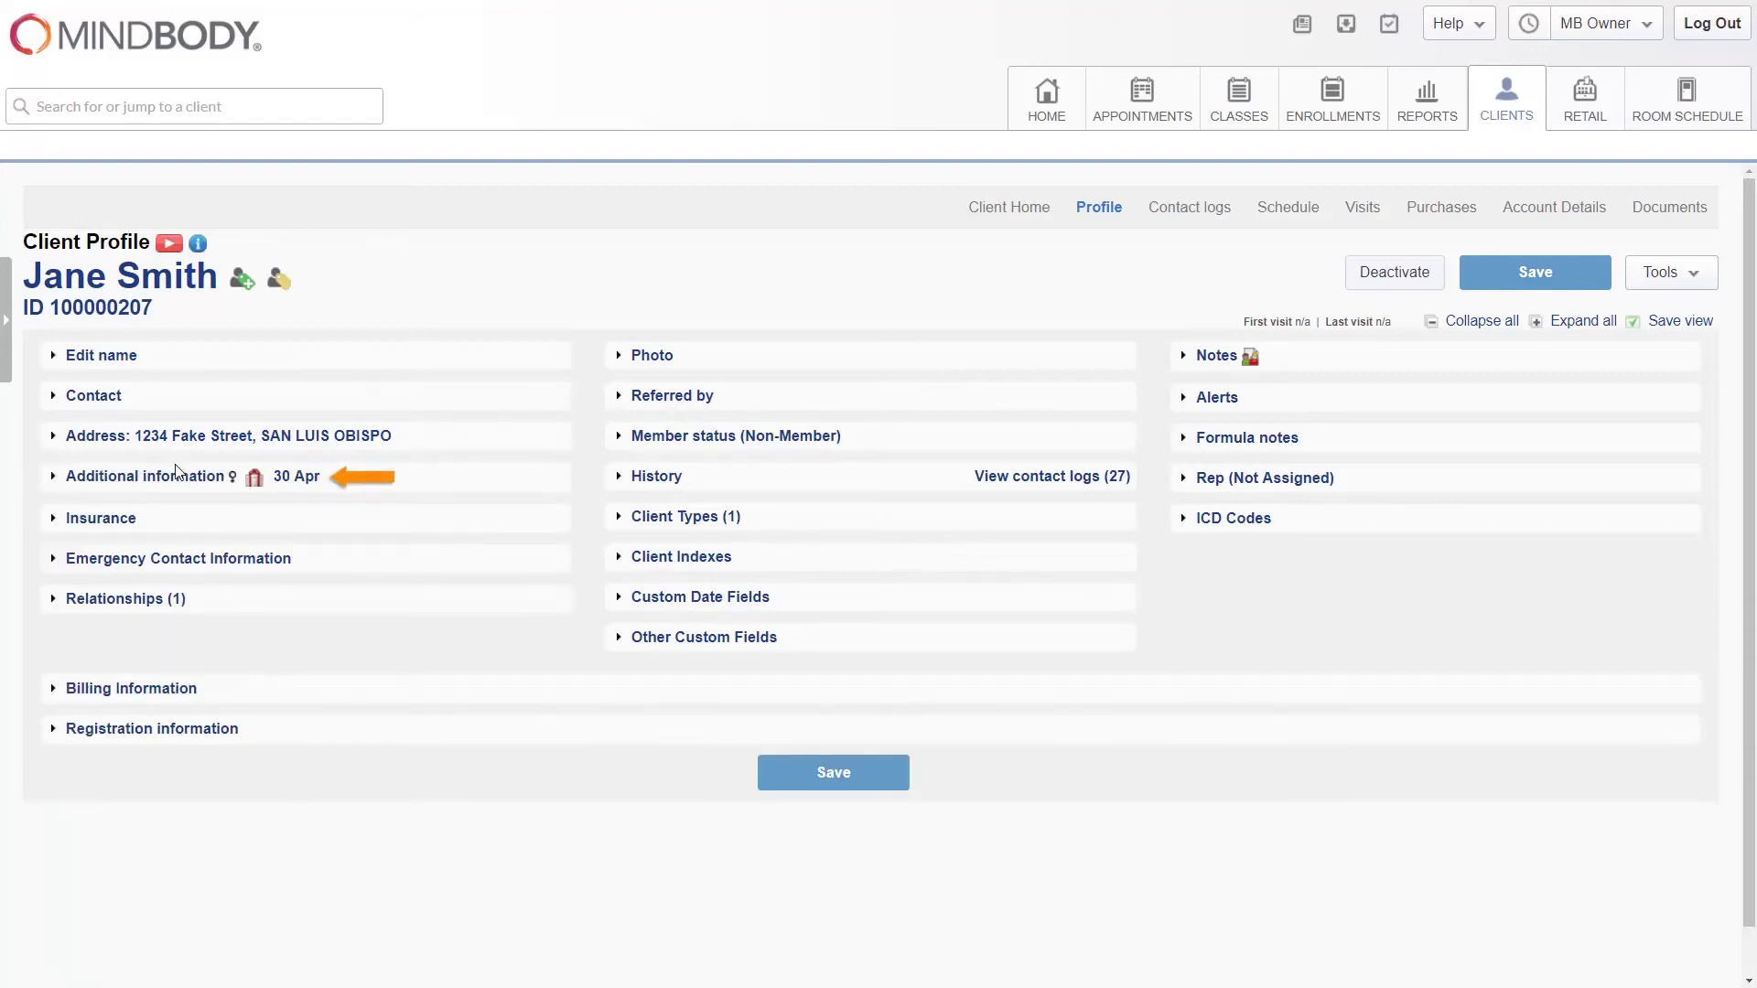
left_click(69, 478)
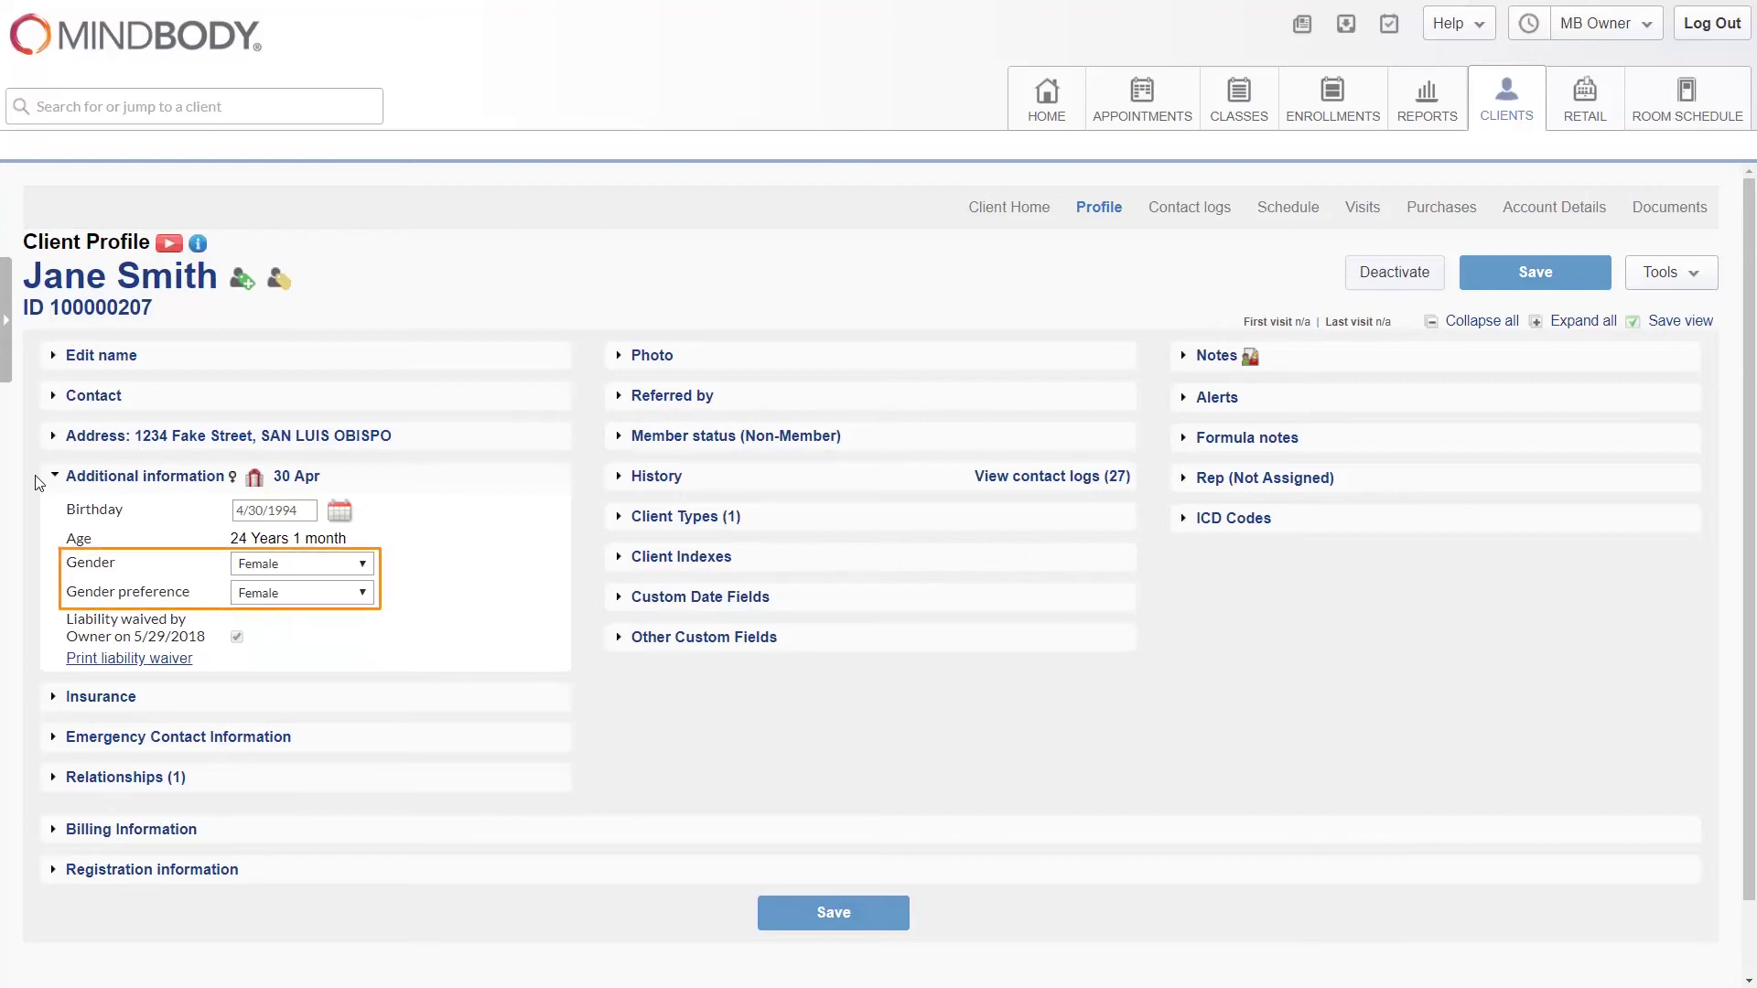
- Collapse Additional information, then open and close Insurance, Emergency Contact Information and Relationships (1)
left_click(122, 482)
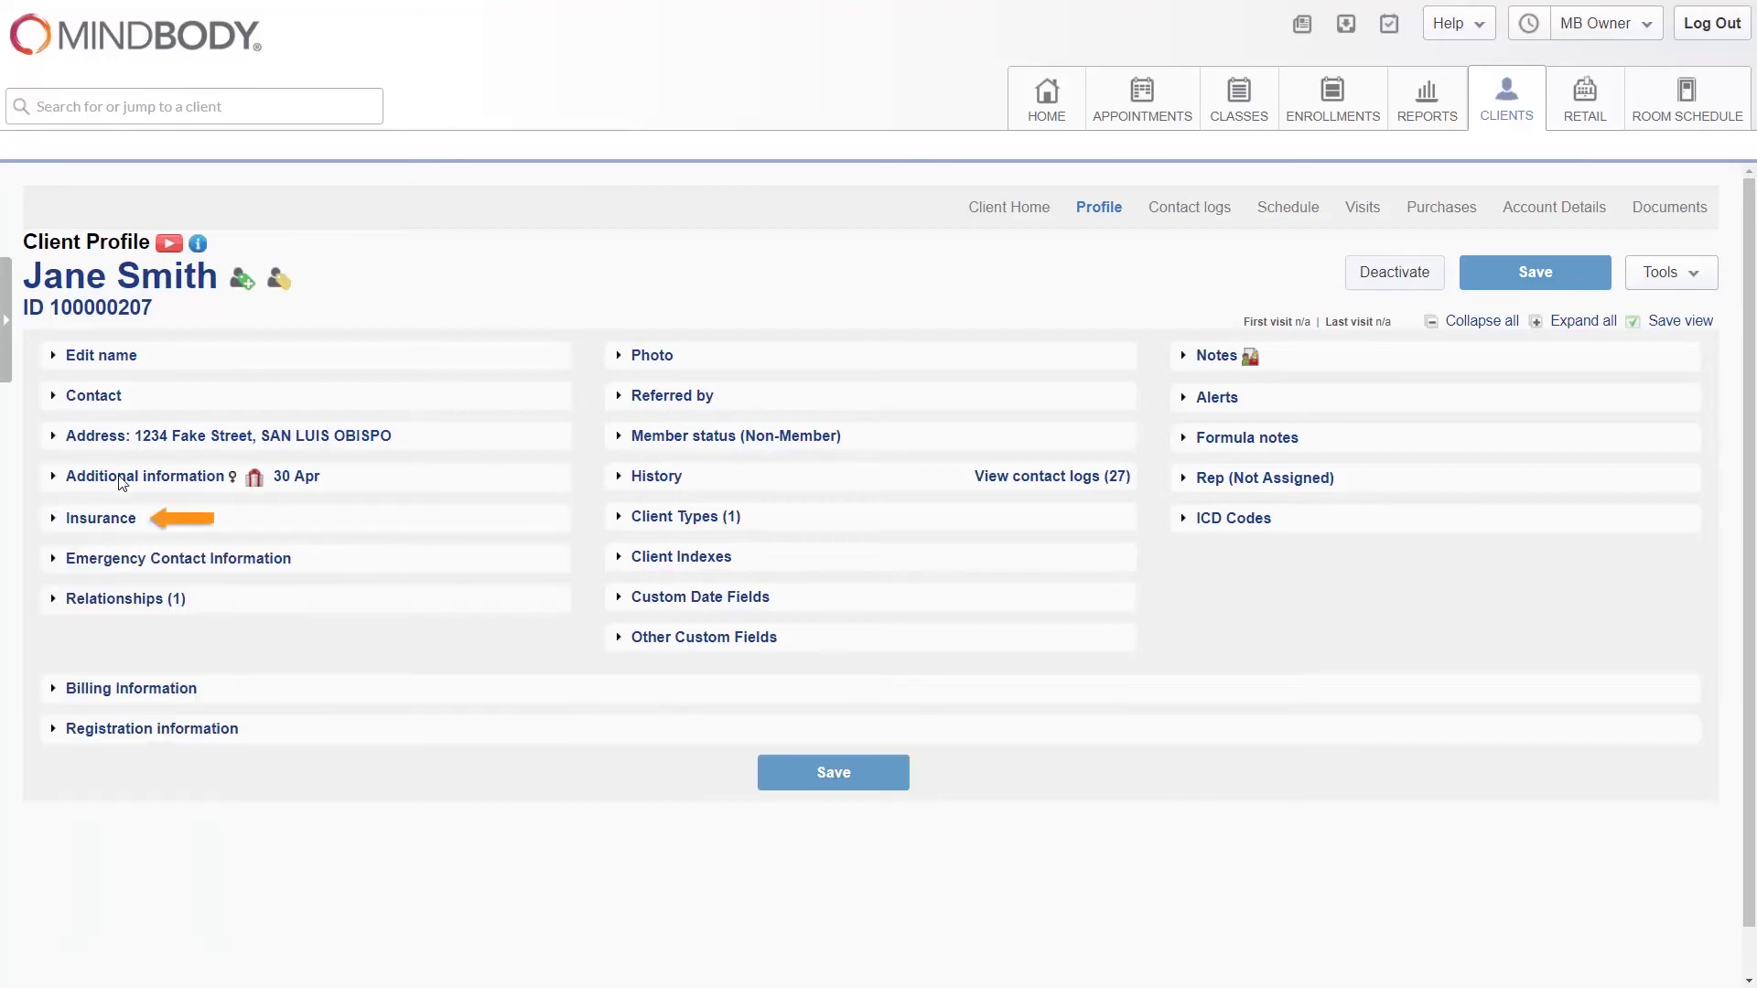
left_click(108, 517)
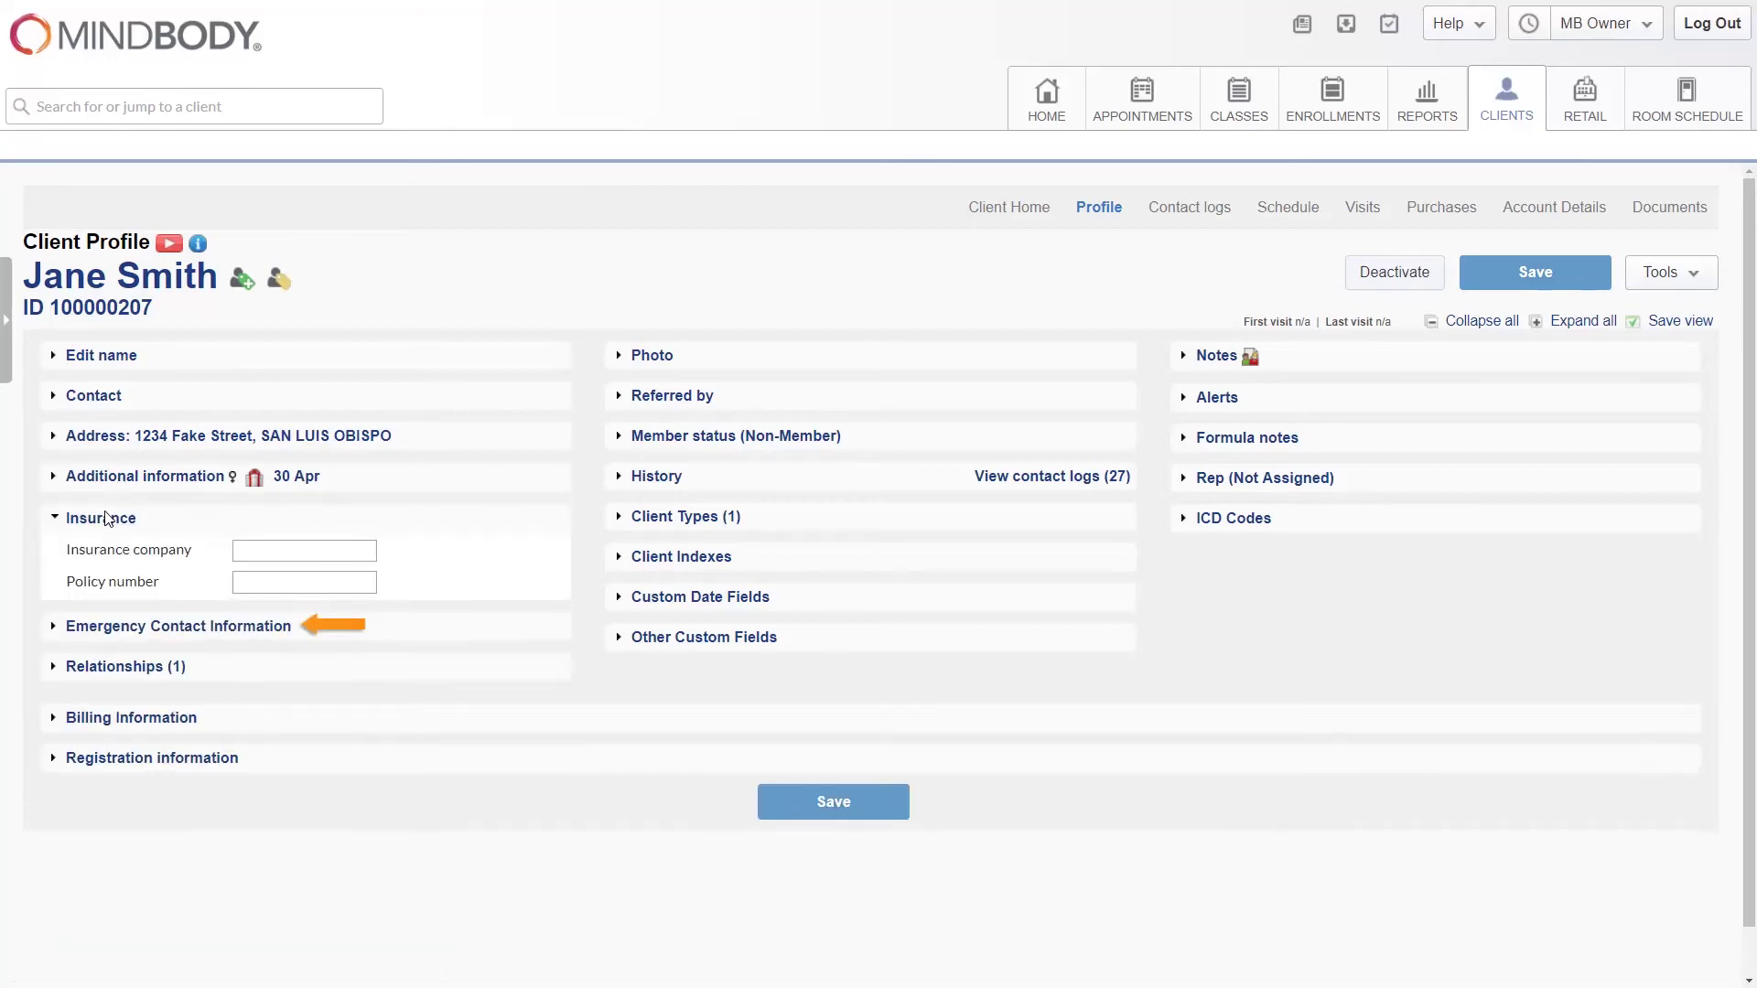
left_click(250, 629)
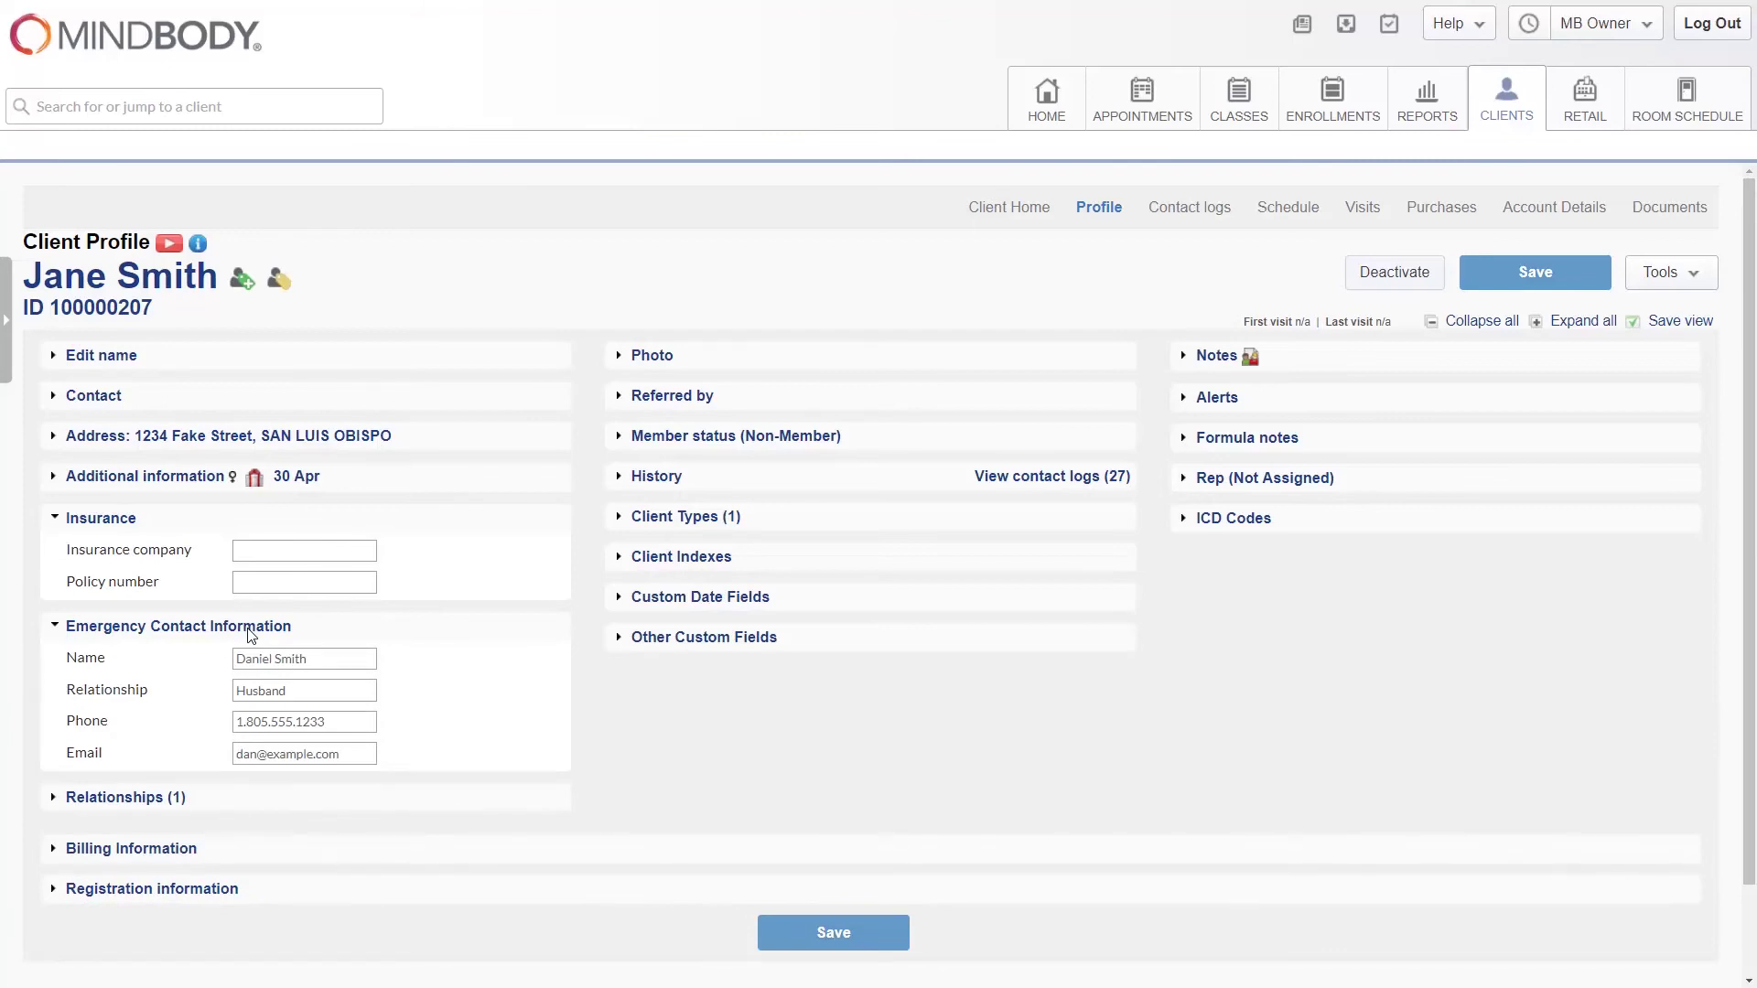
left_click(154, 630)
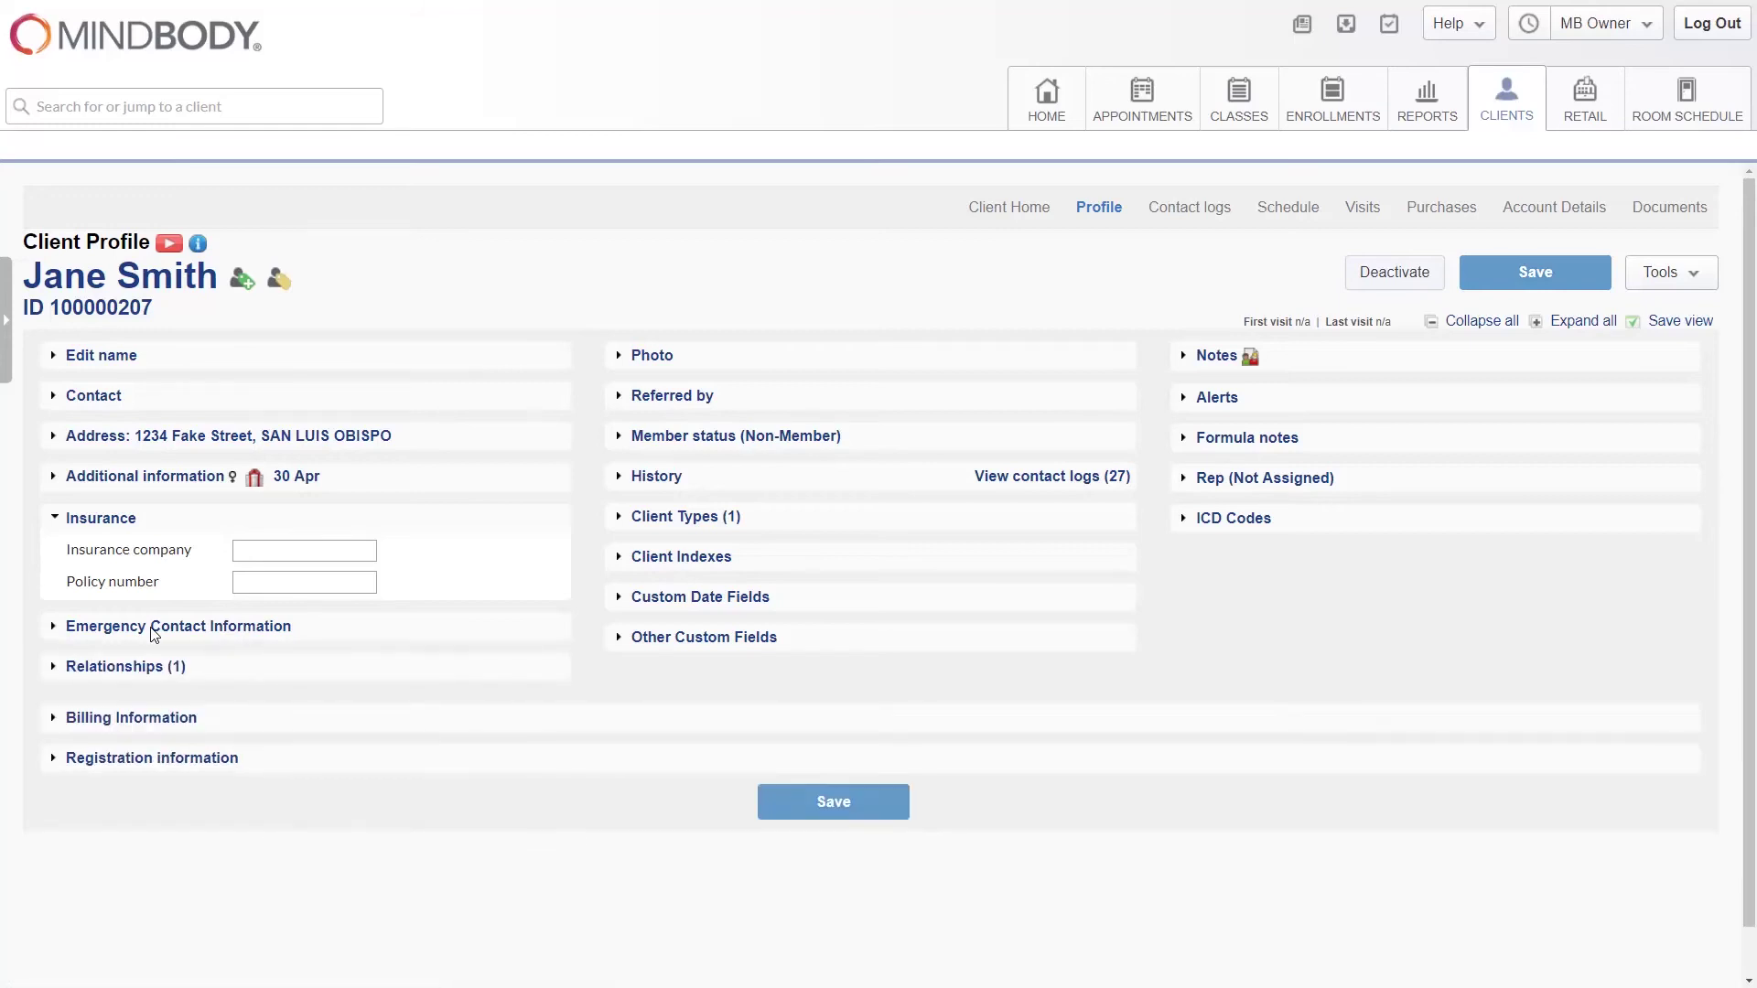
left_click(132, 519)
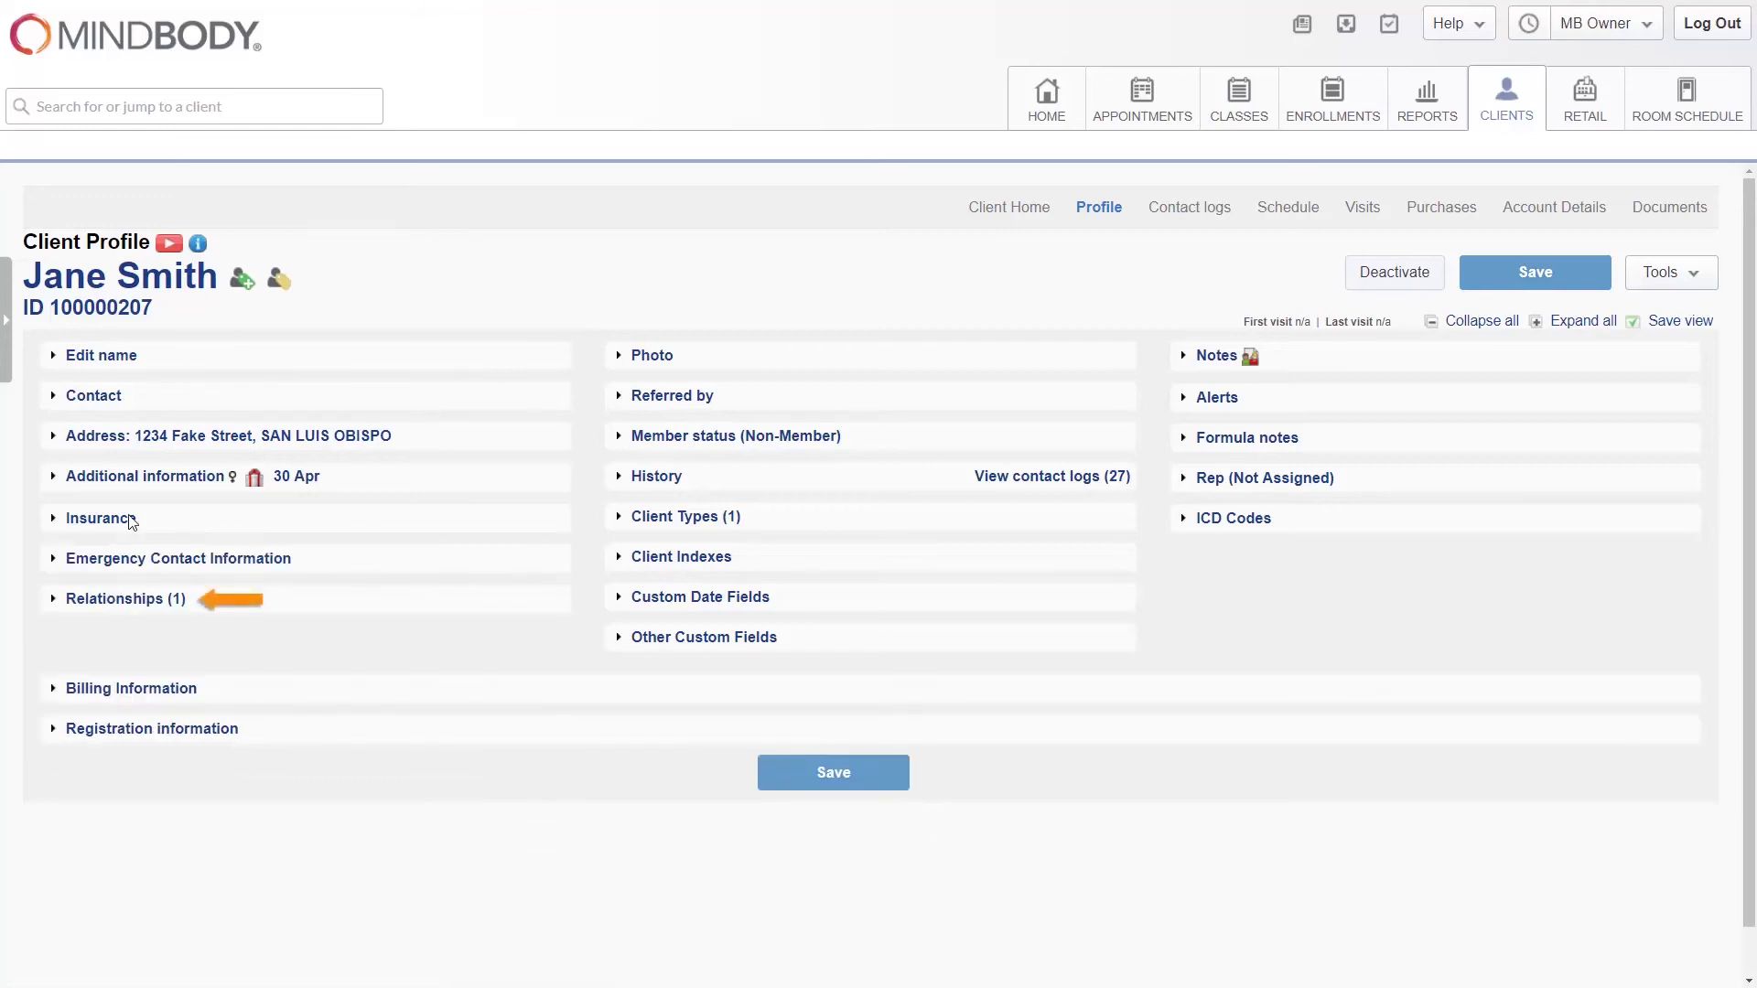
left_click(53, 601)
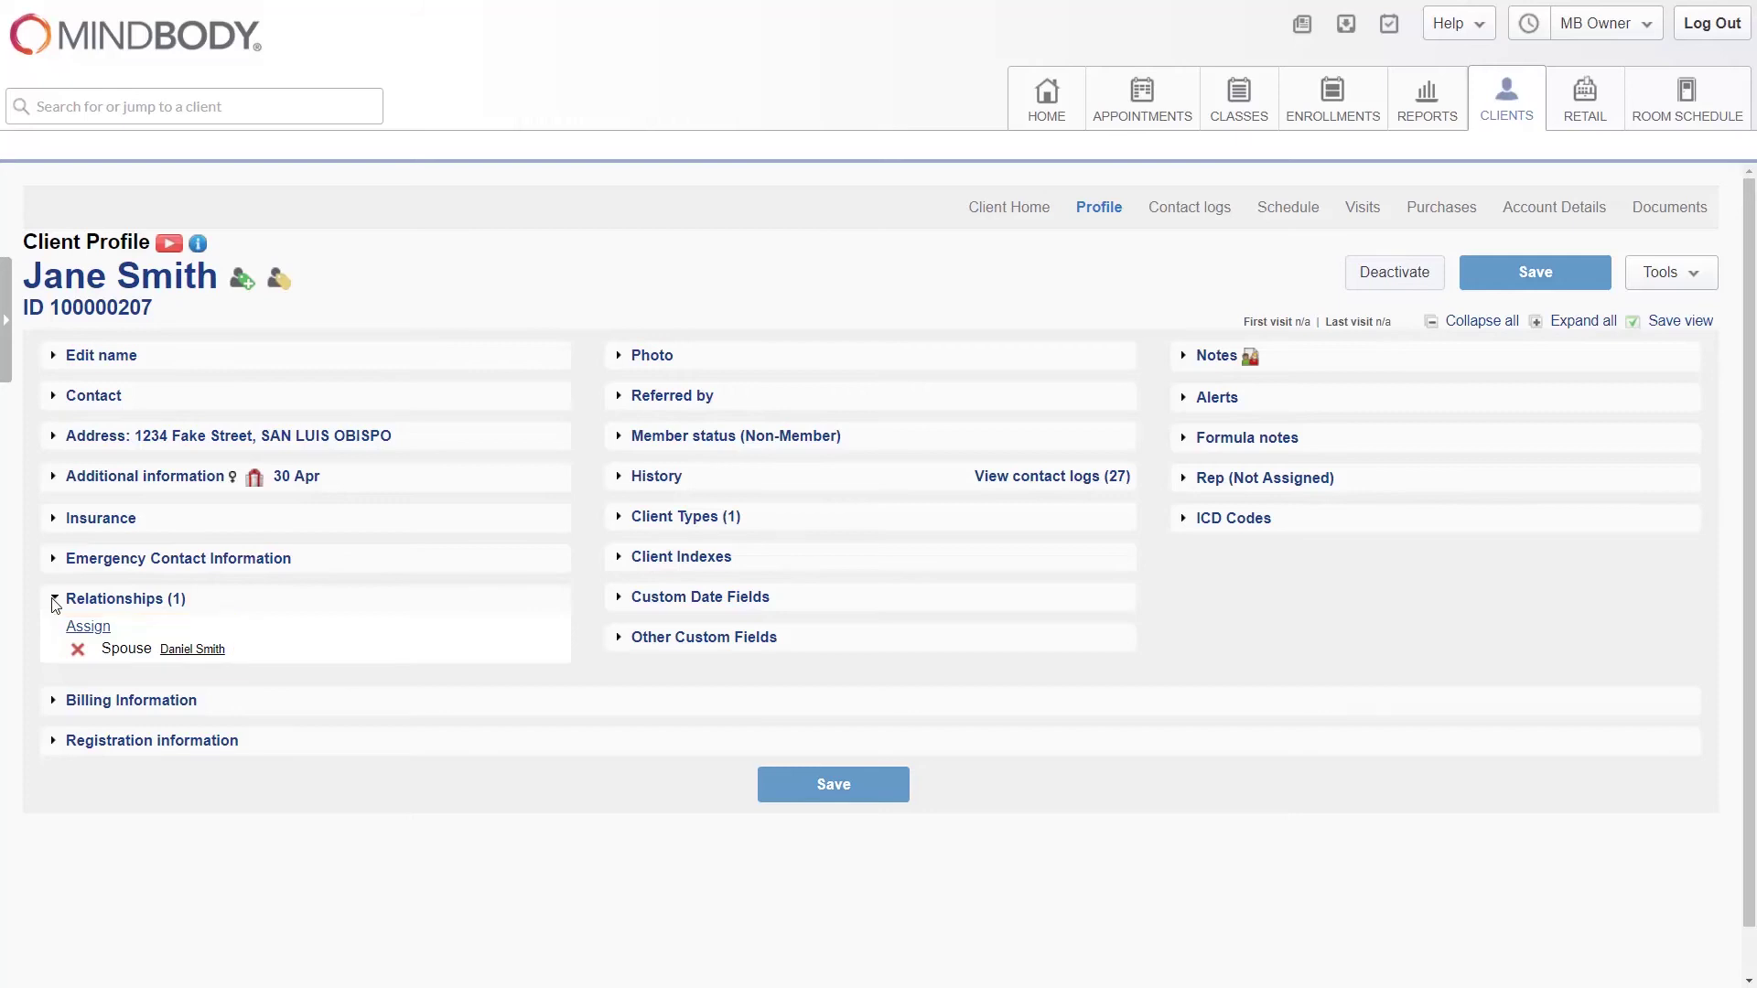
left_click(116, 599)
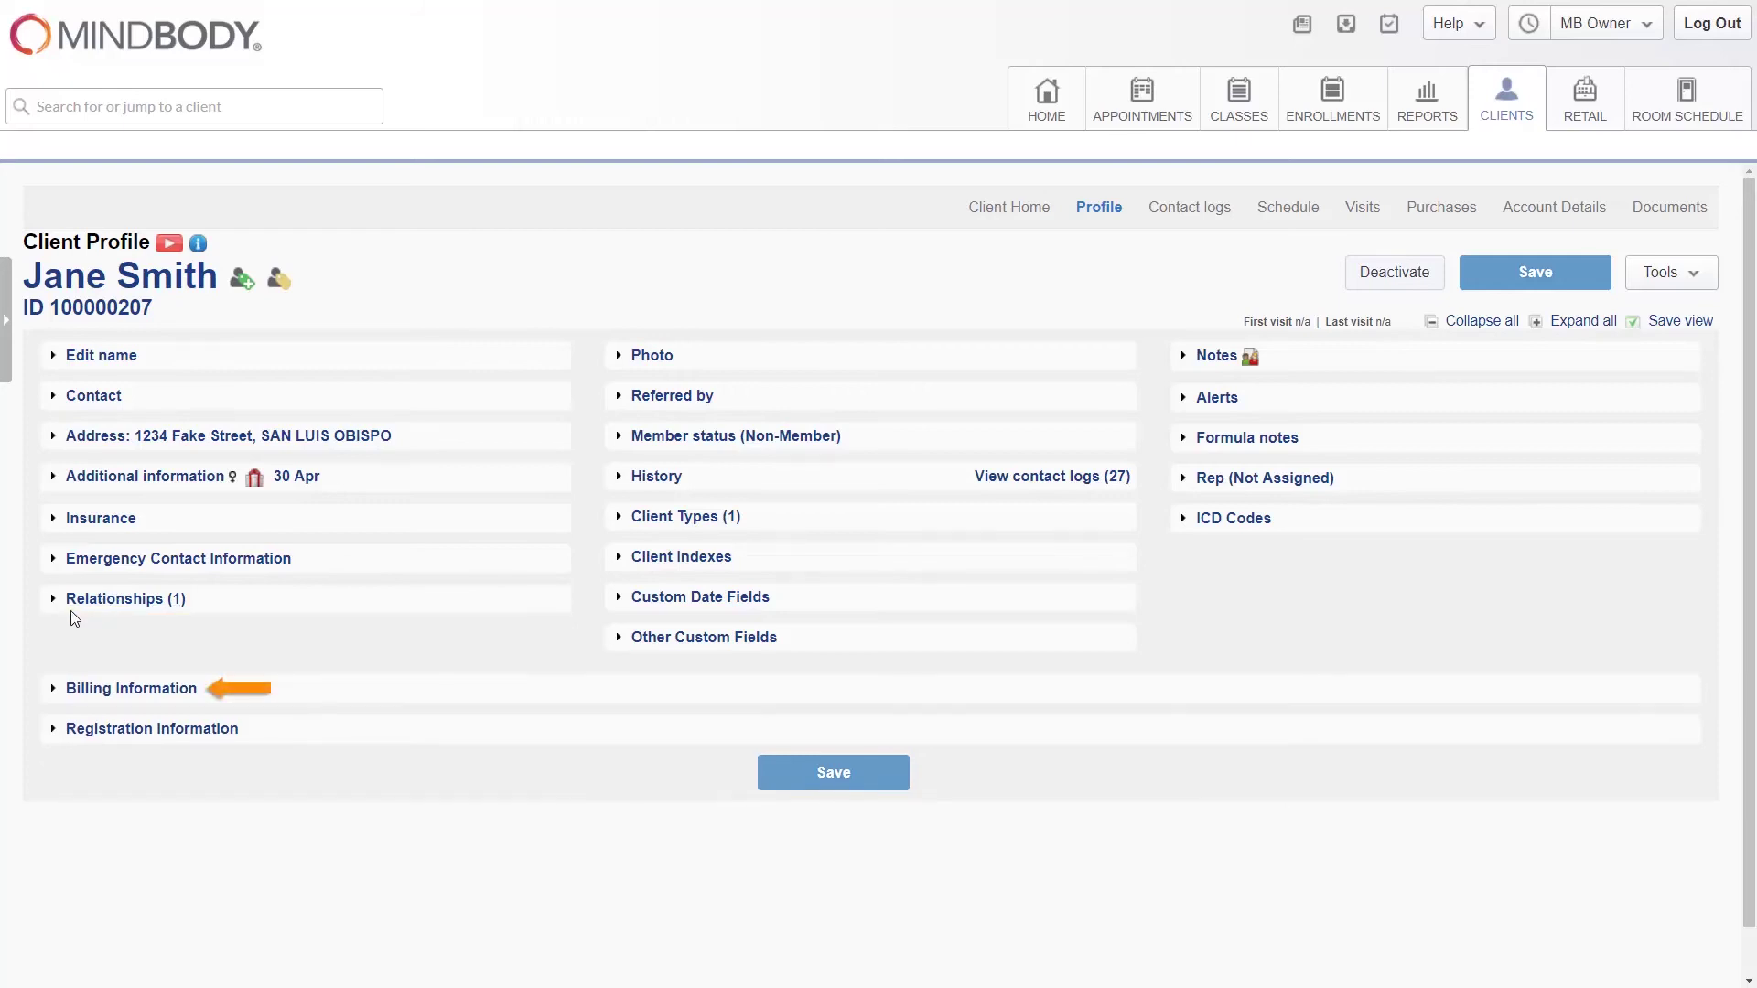
- Toggle Billing Information, then expand Registration information showing 5/29/2018–11/29/2018 with no registrations
left_click(53, 689)
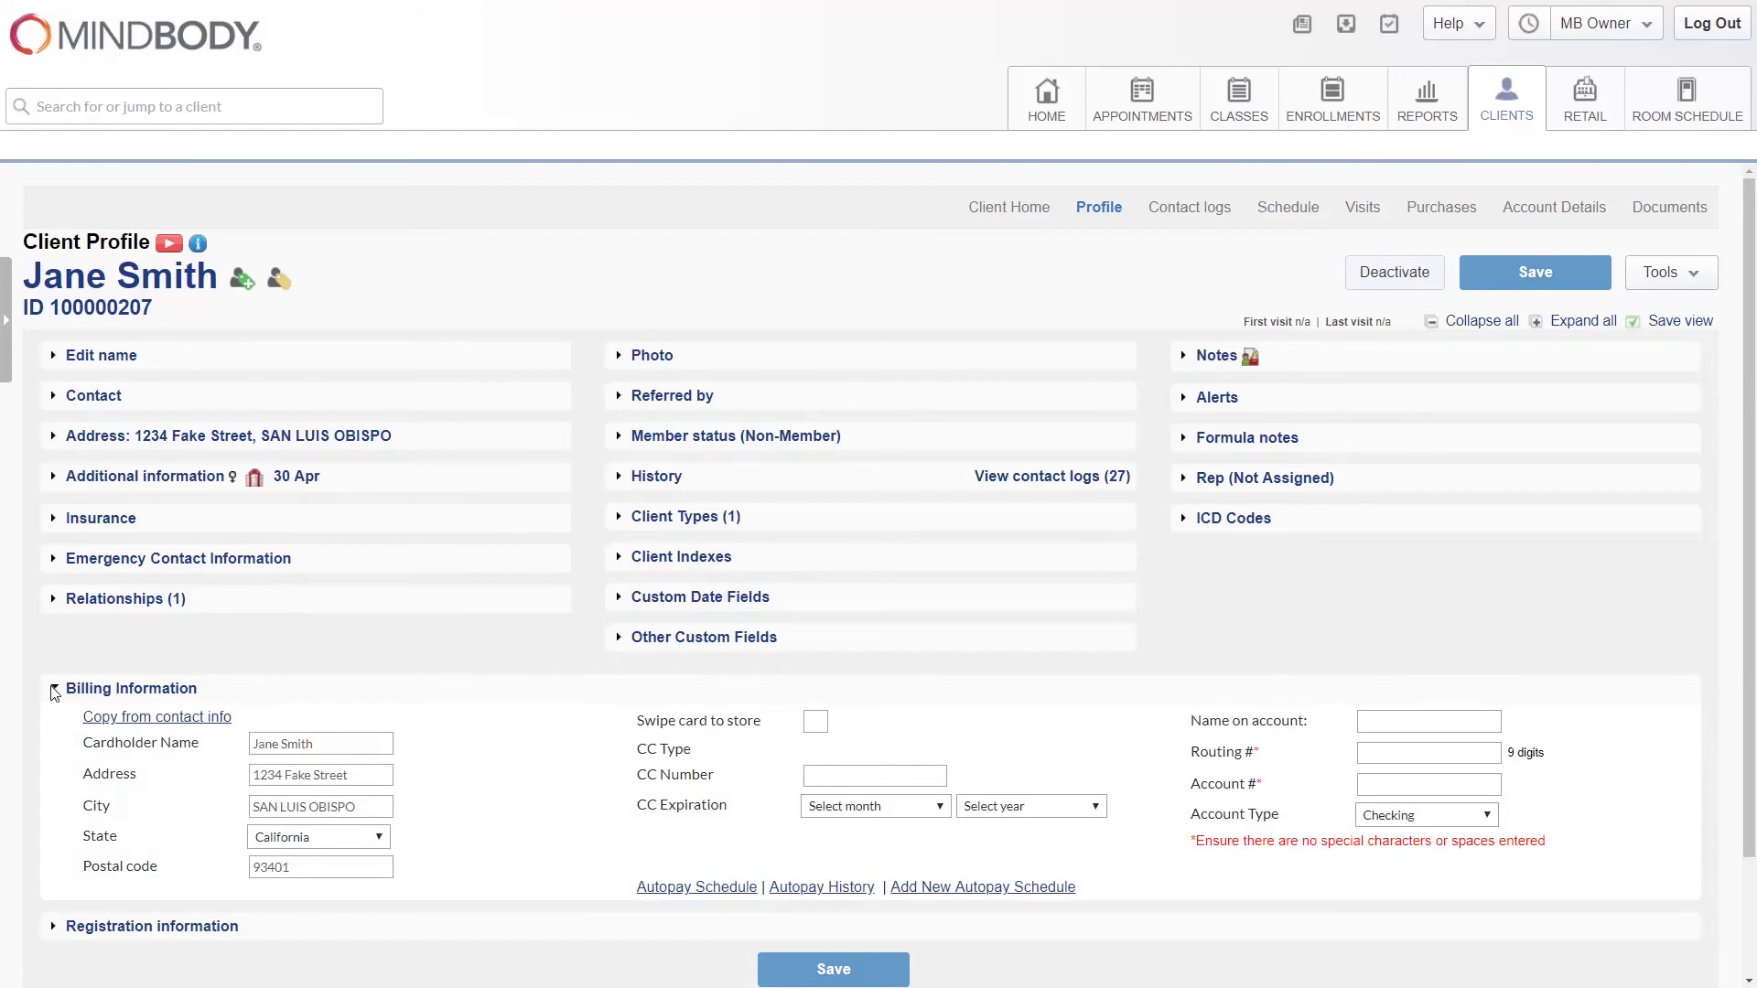
left_click(130, 694)
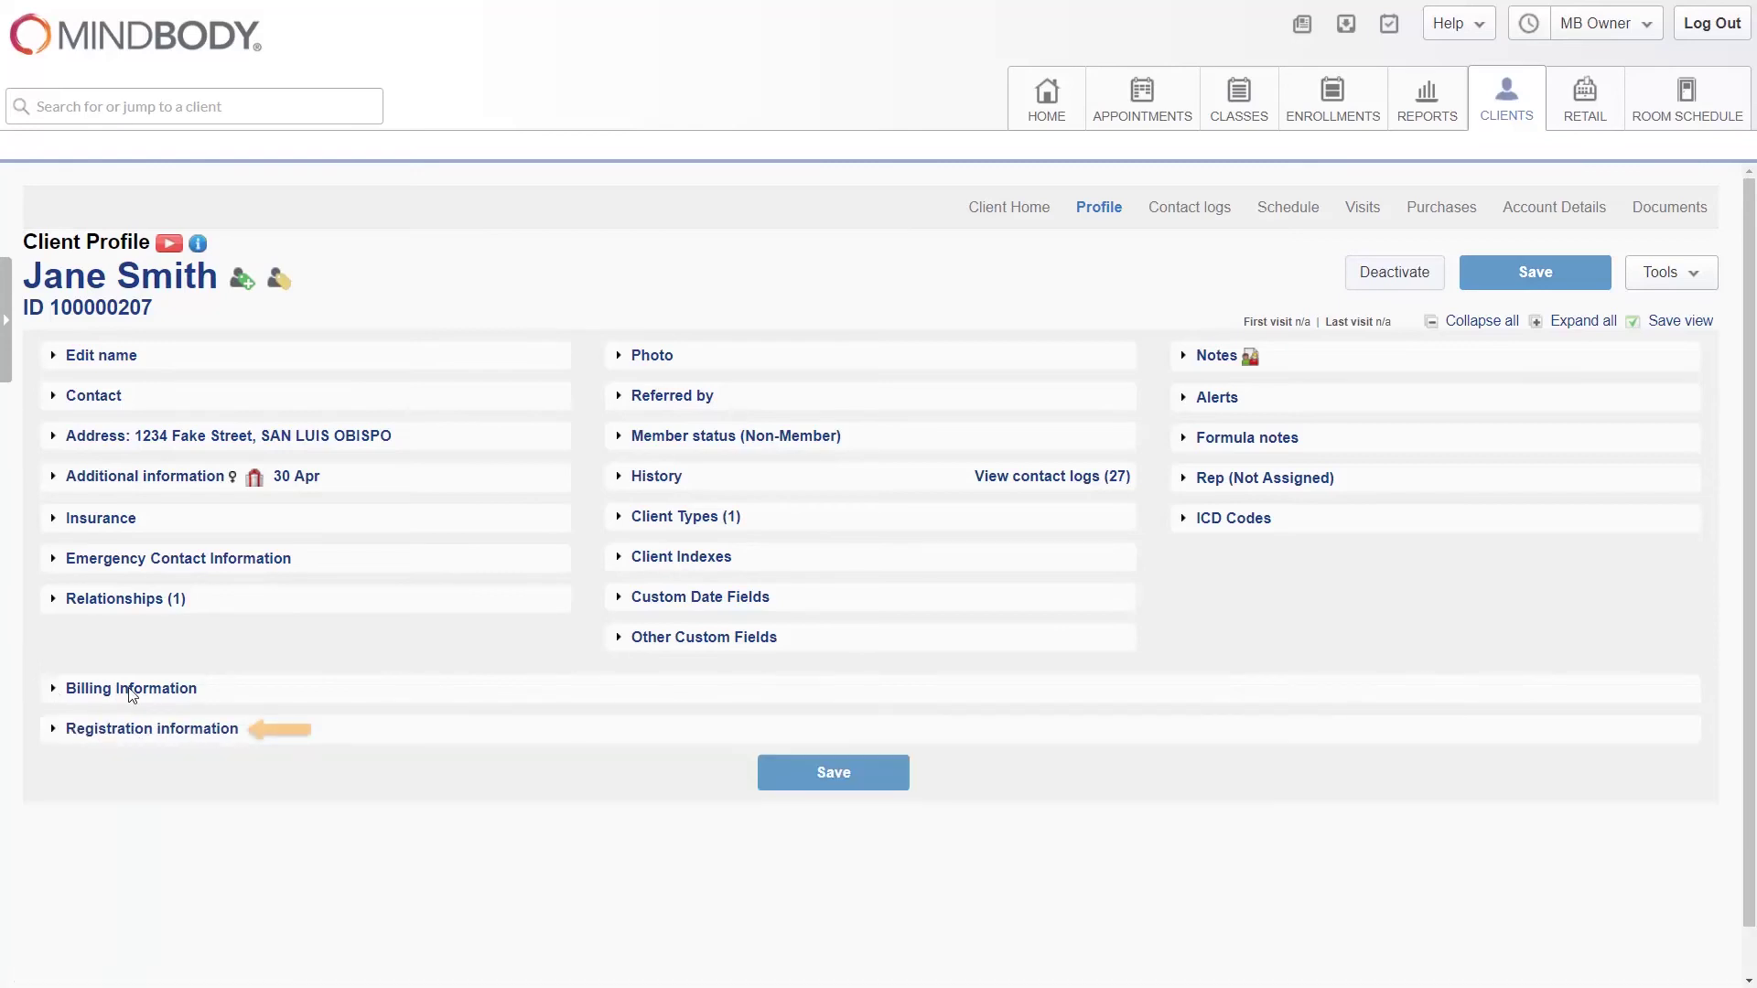
left_click(54, 732)
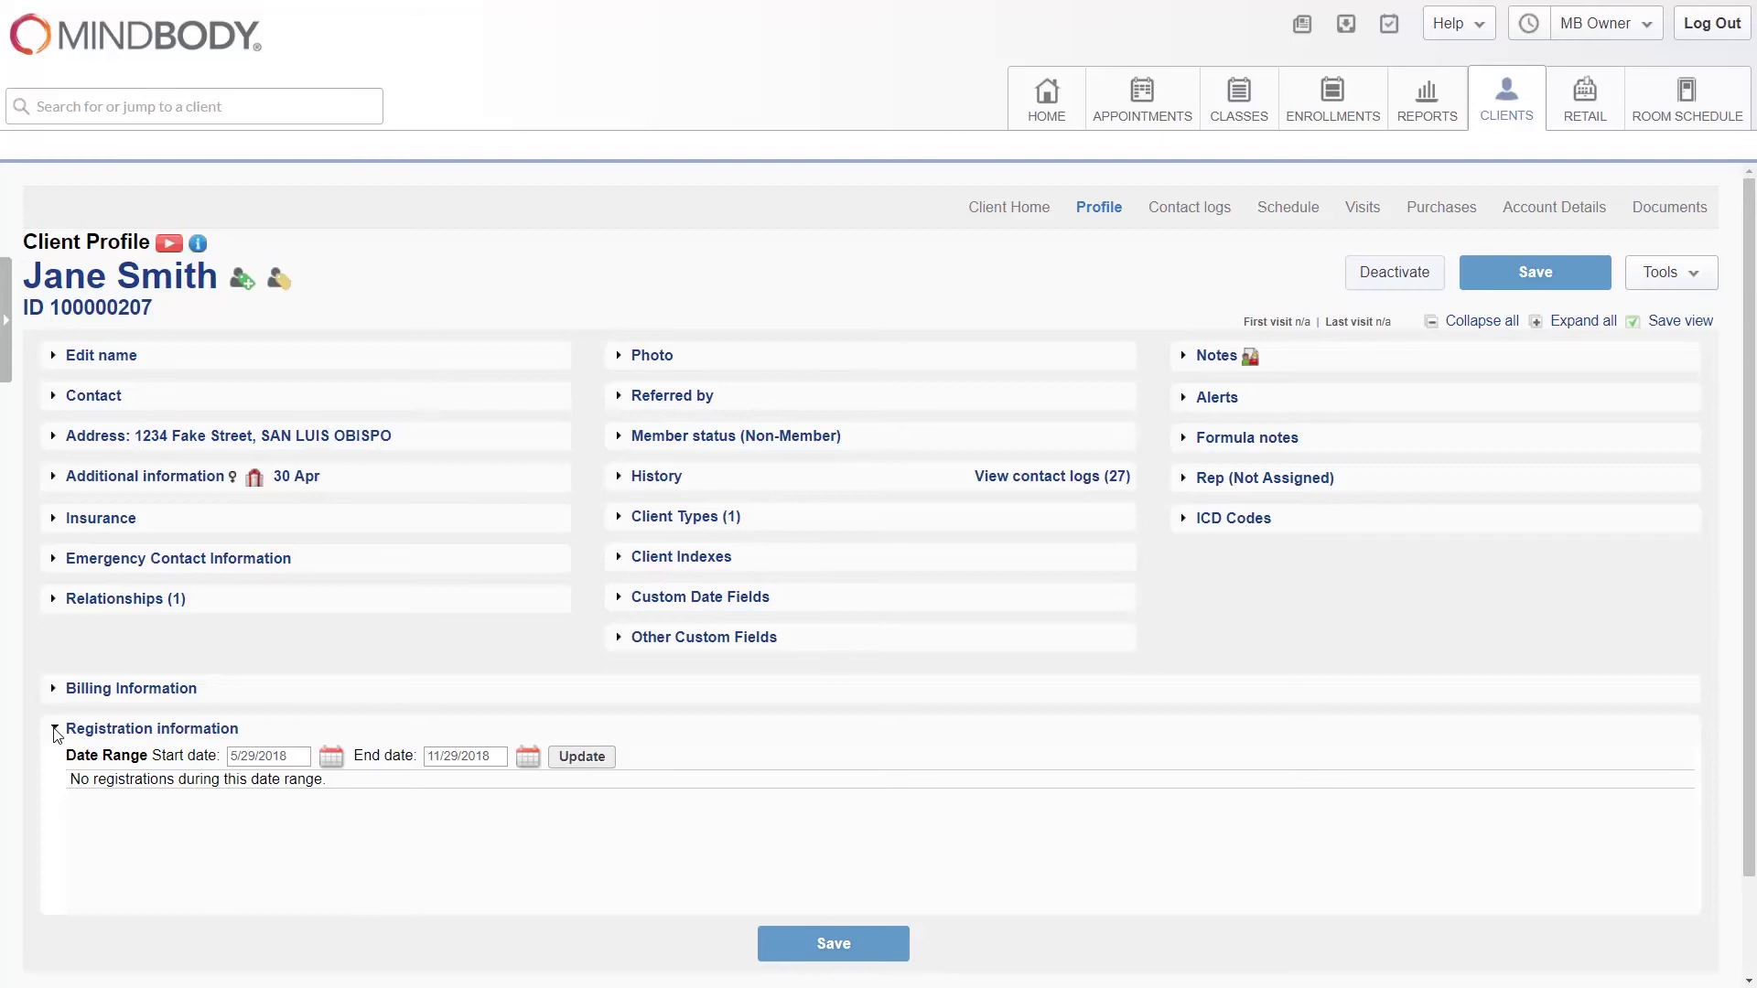
- Collapse Registration information, toggle Photo, and expand Referred by showing referral type Another client
left_click(153, 736)
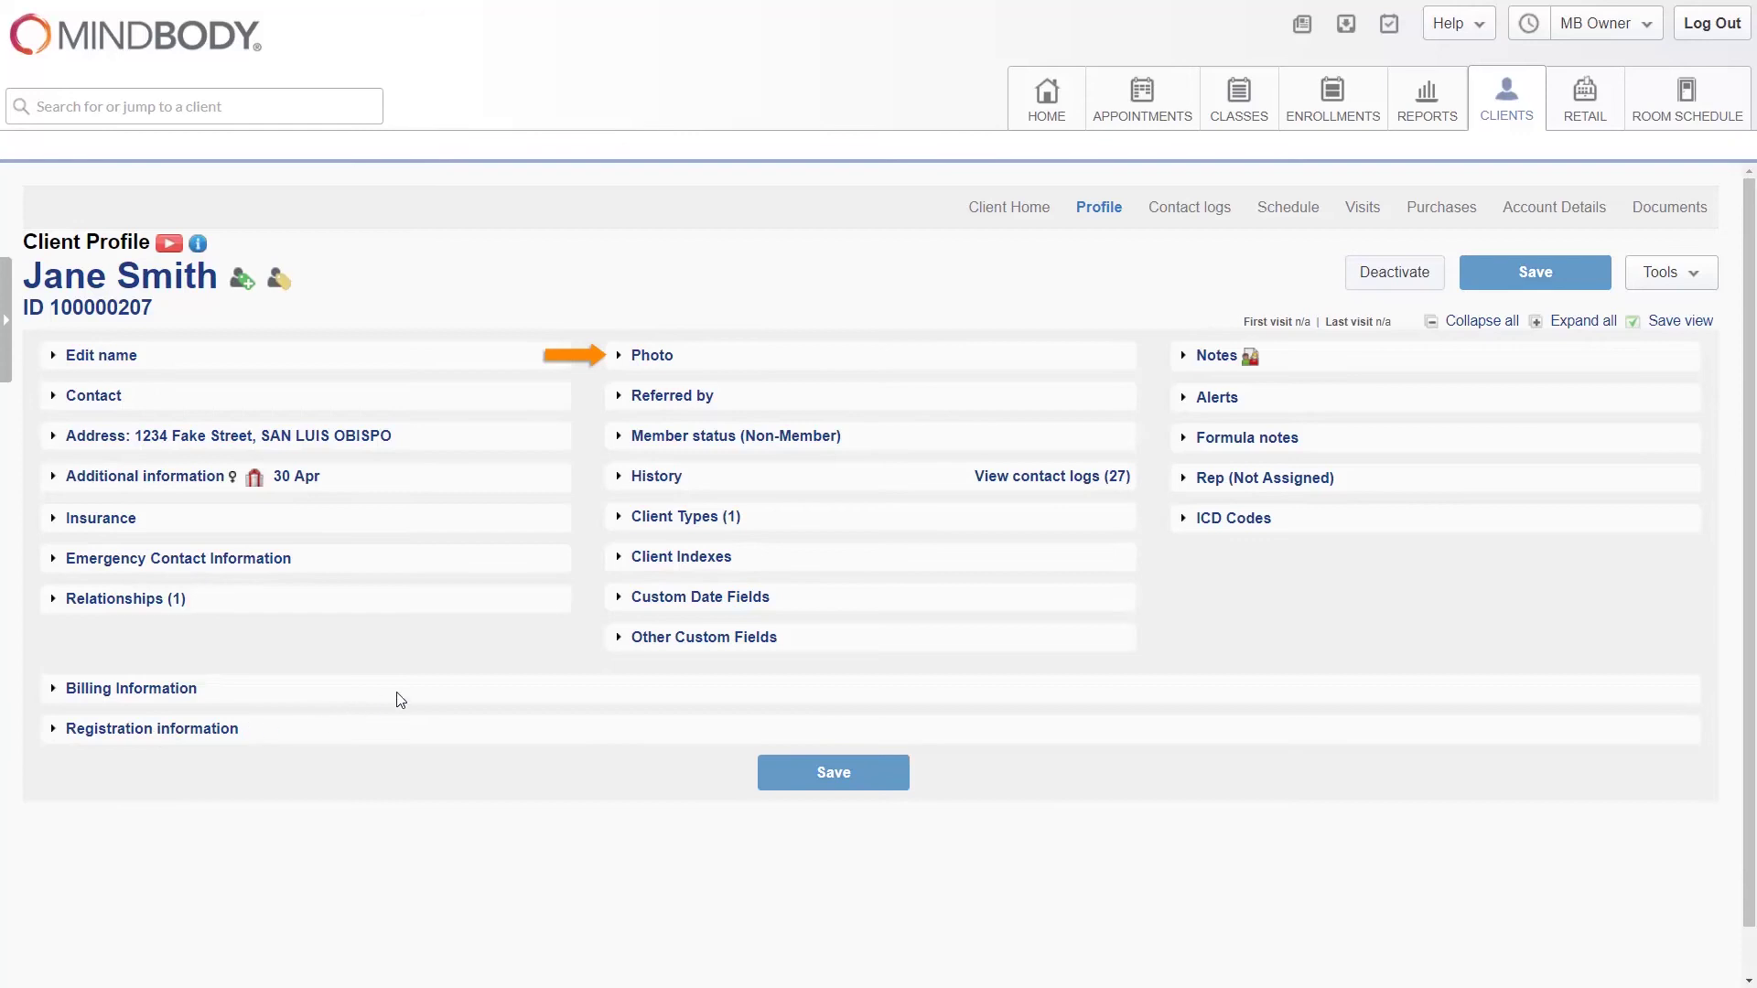
left_click(621, 357)
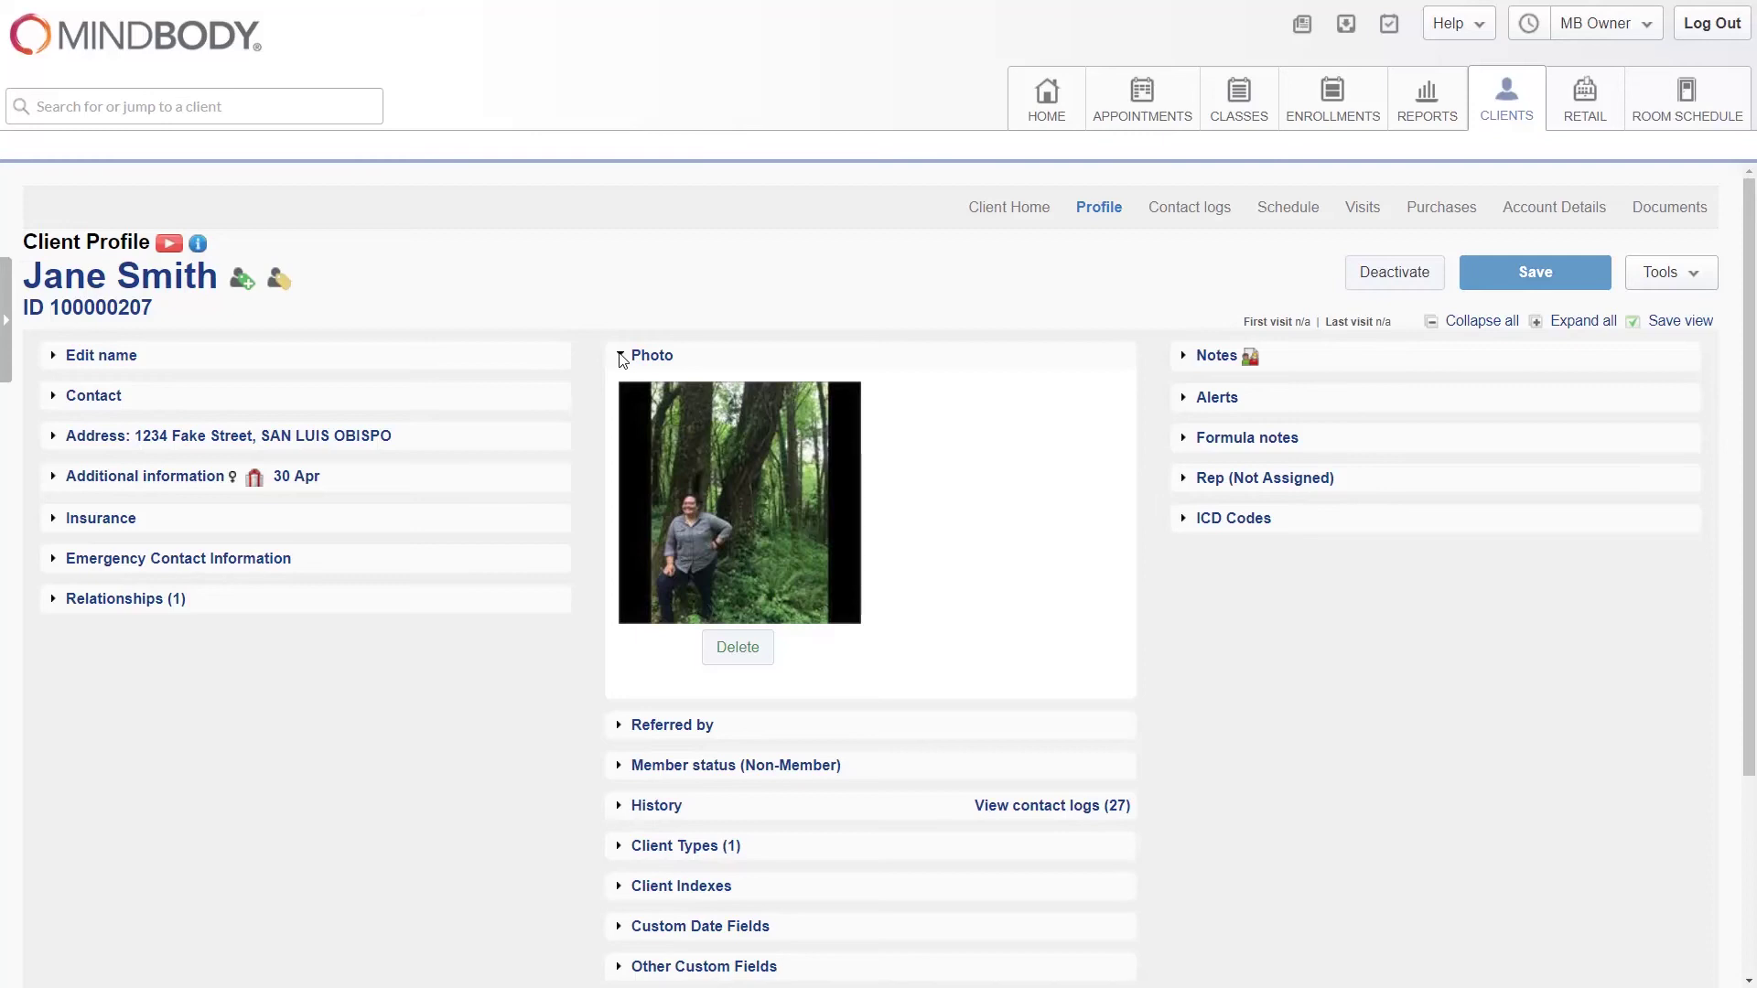
left_click(656, 357)
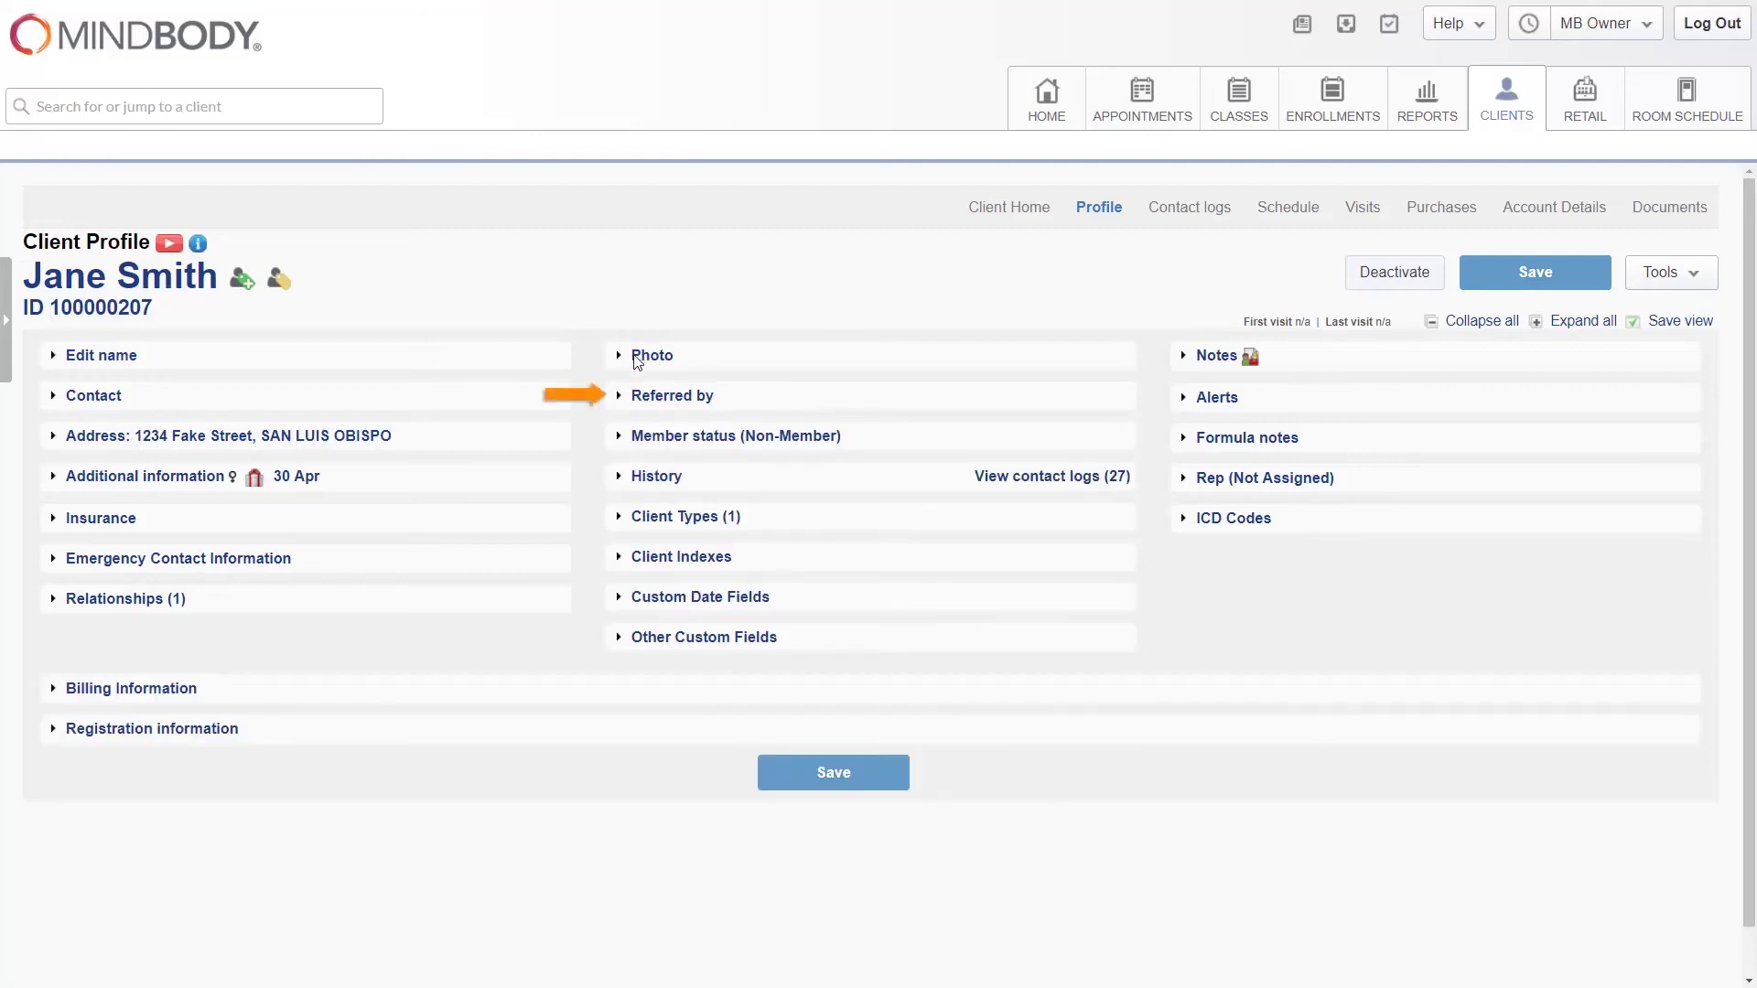
left_click(622, 395)
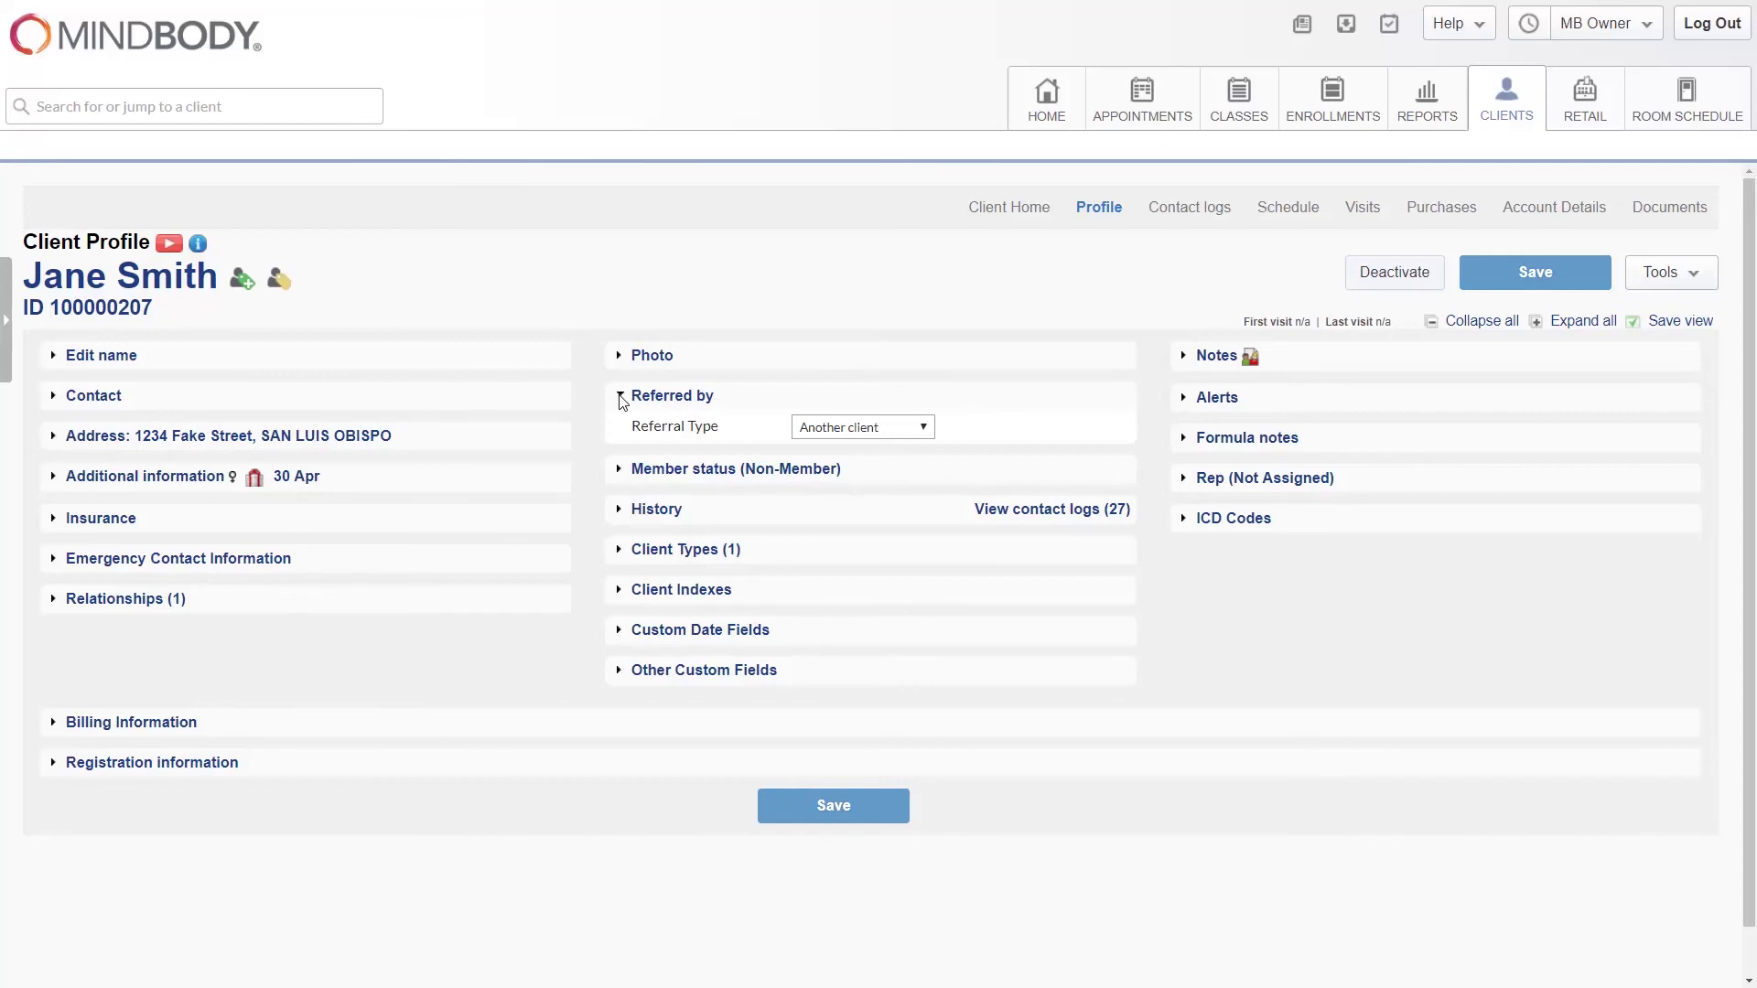
- Collapse Referred by, open and close Member status and History, then expand Client Types showing Student
left_click(693, 403)
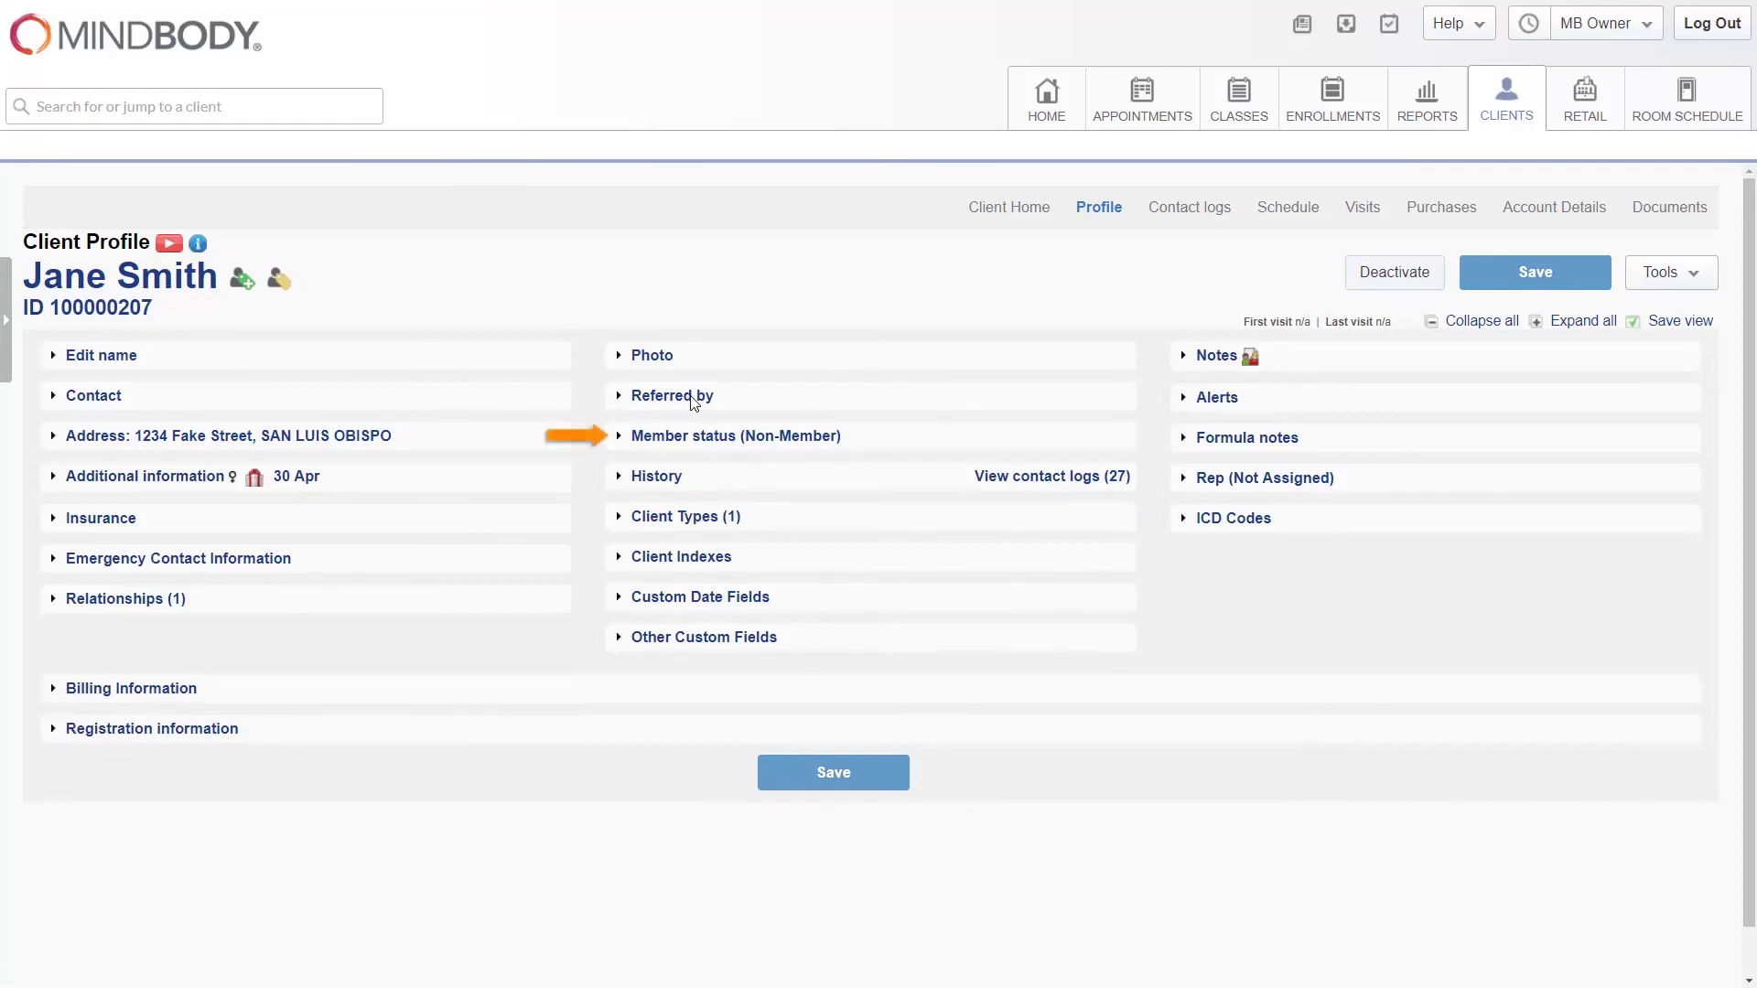
left_click(622, 439)
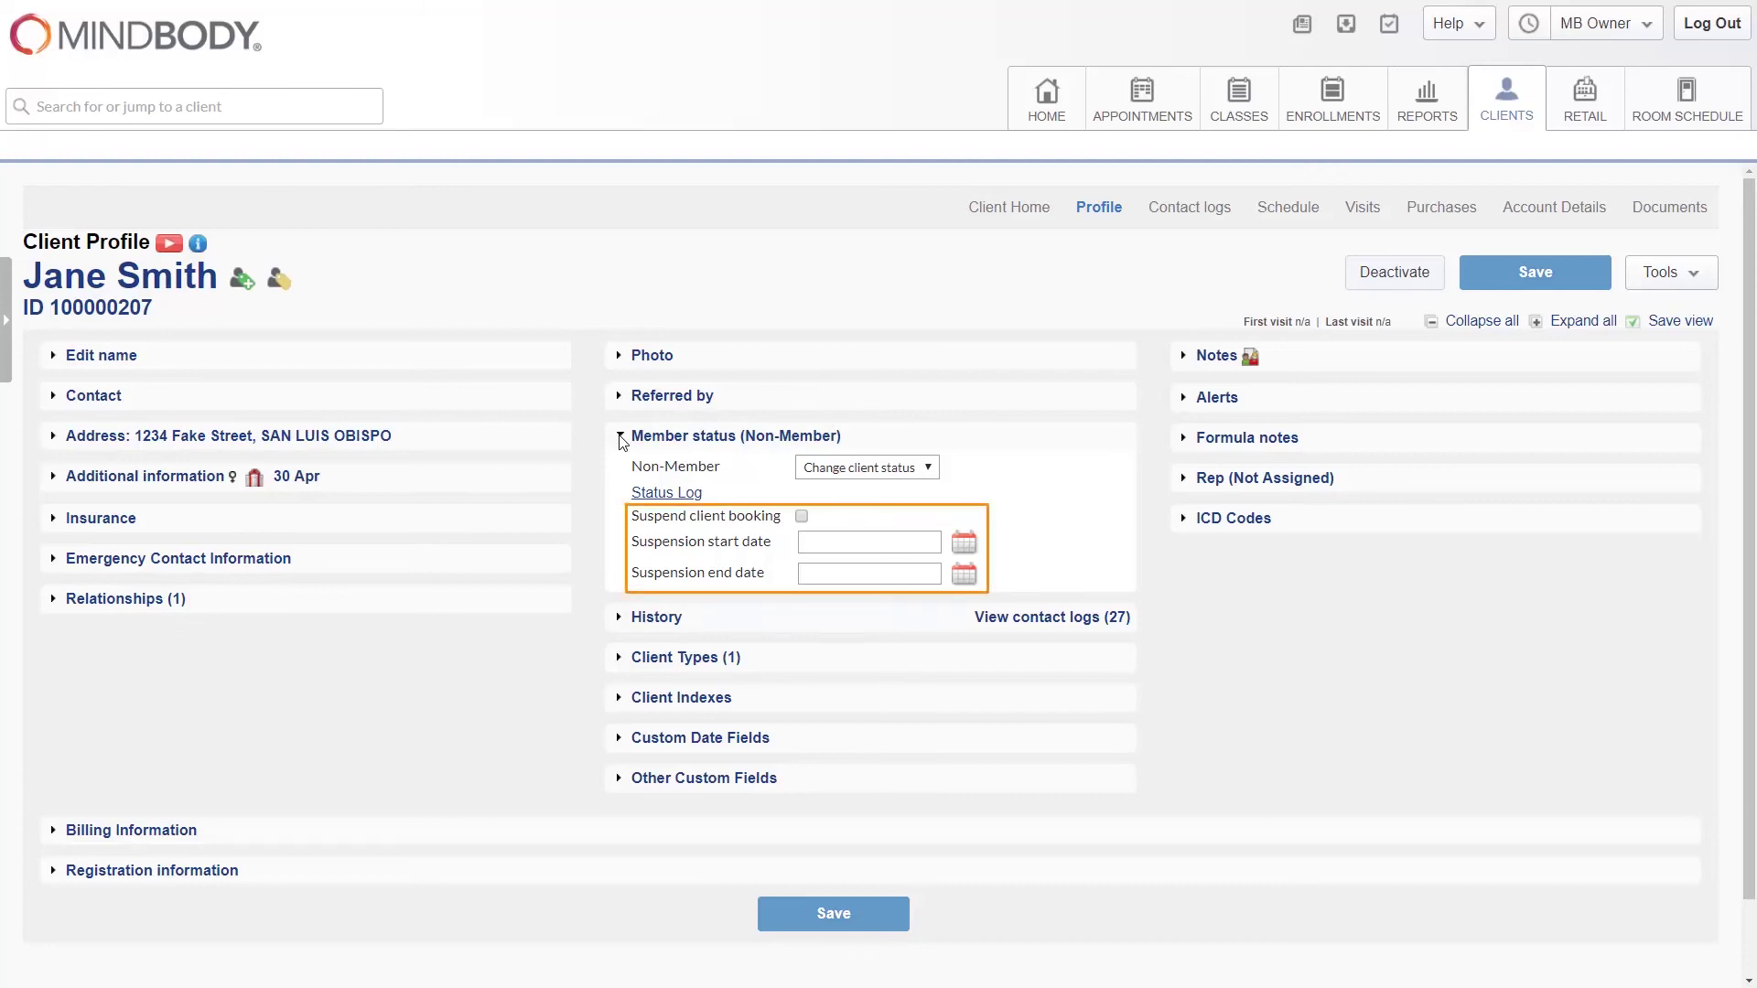
left_click(743, 441)
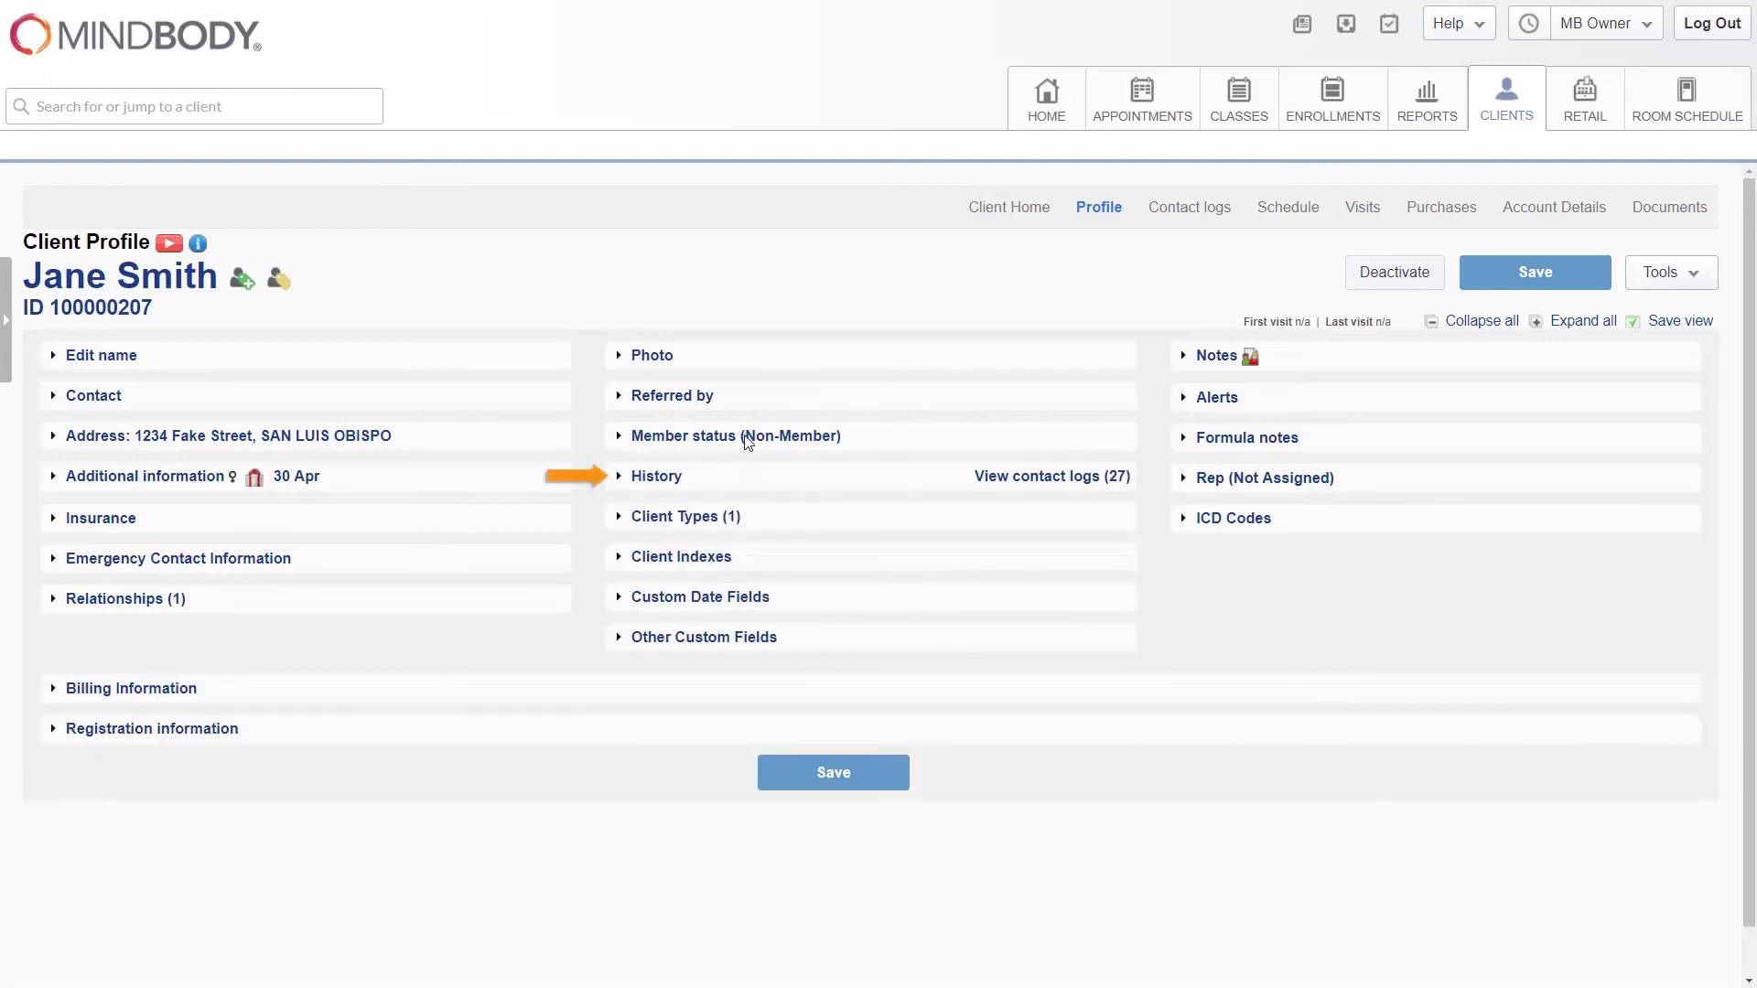
left_click(621, 477)
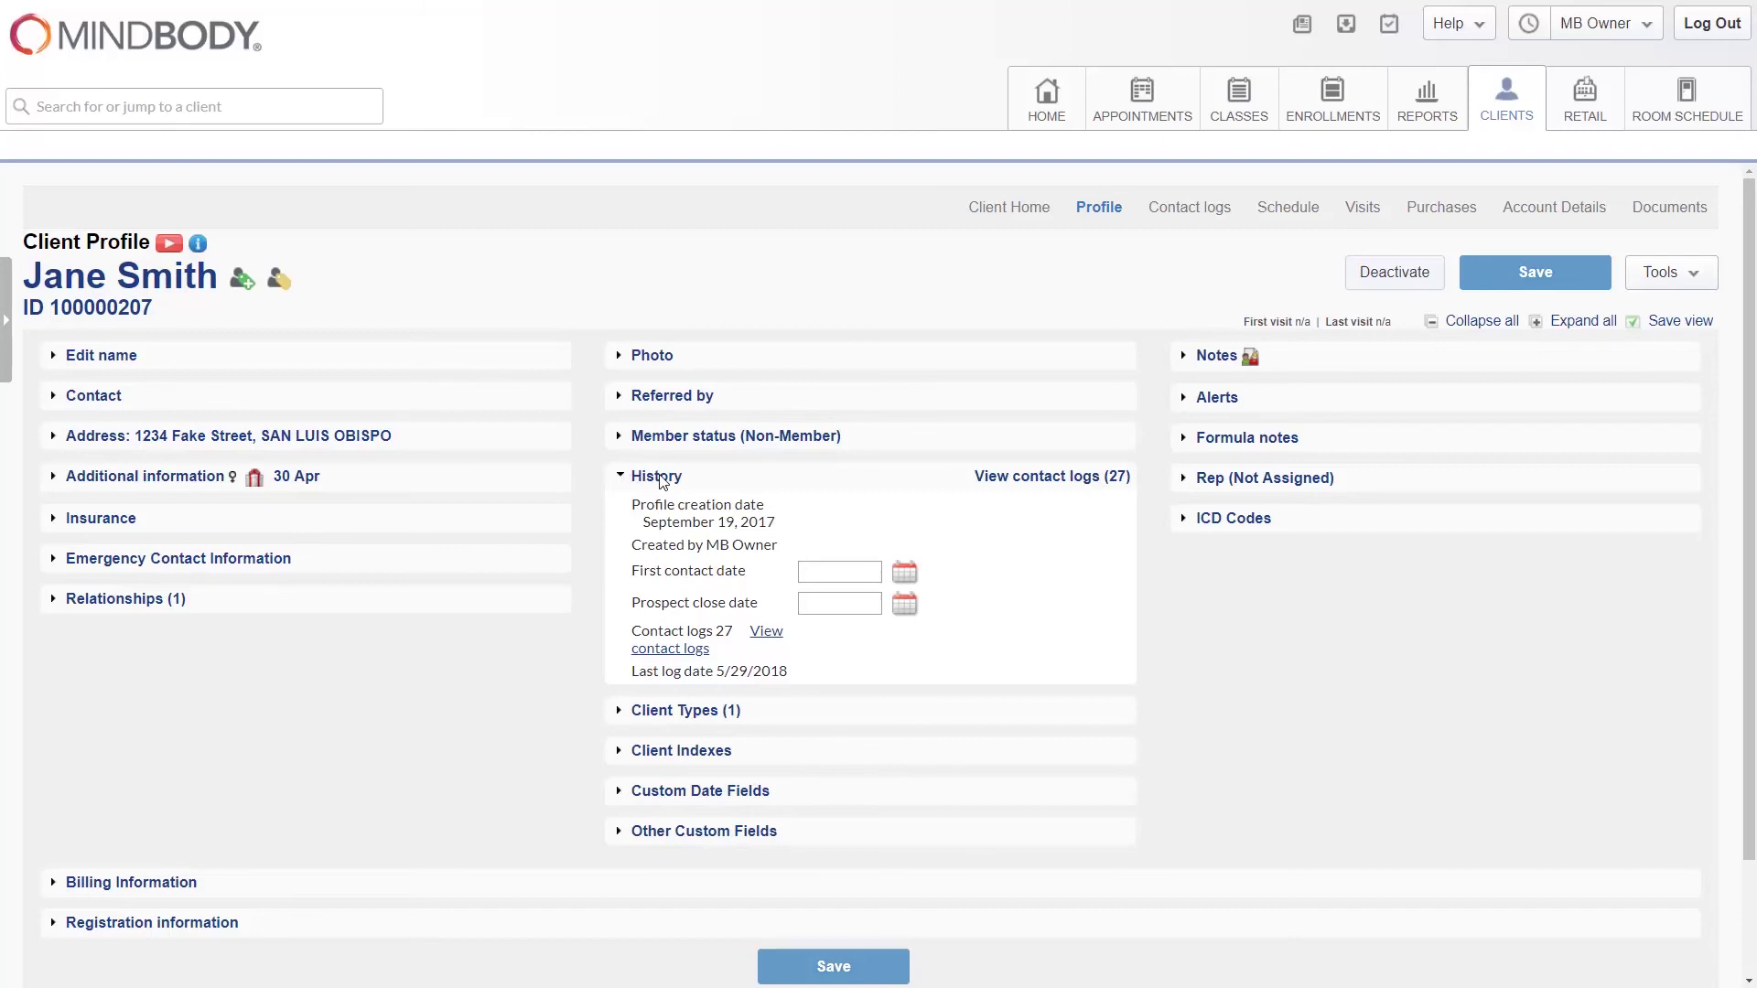
left_click(660, 478)
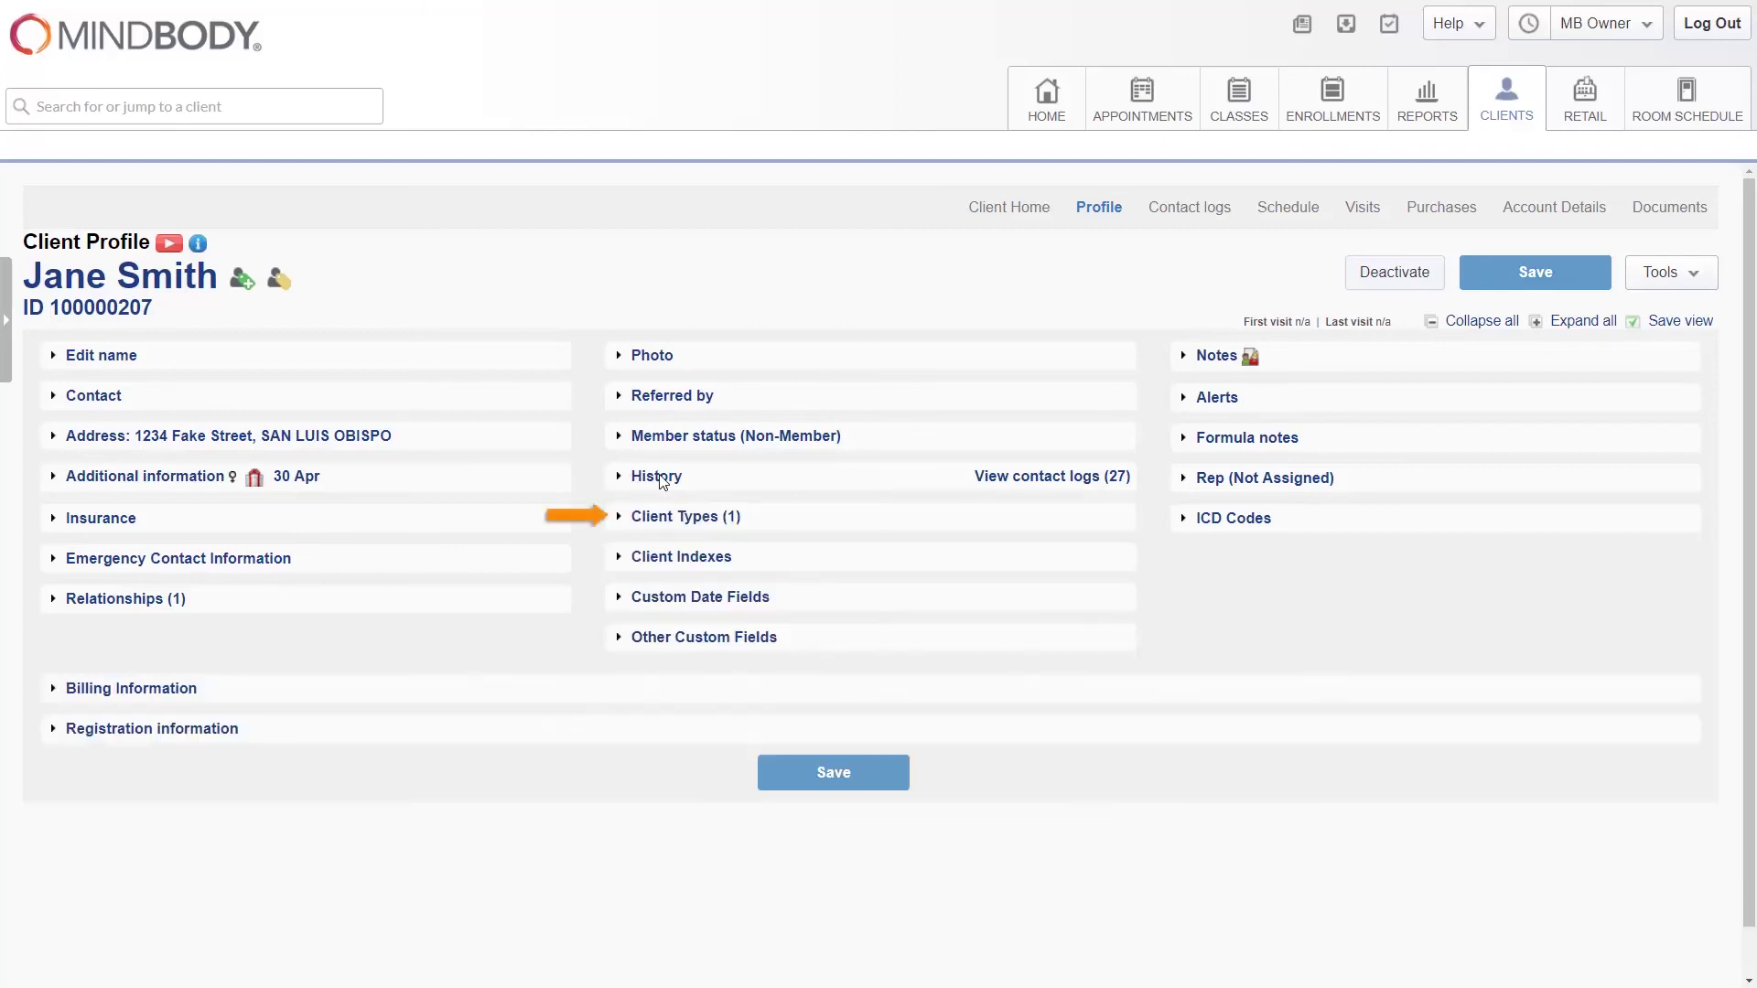
left_click(621, 518)
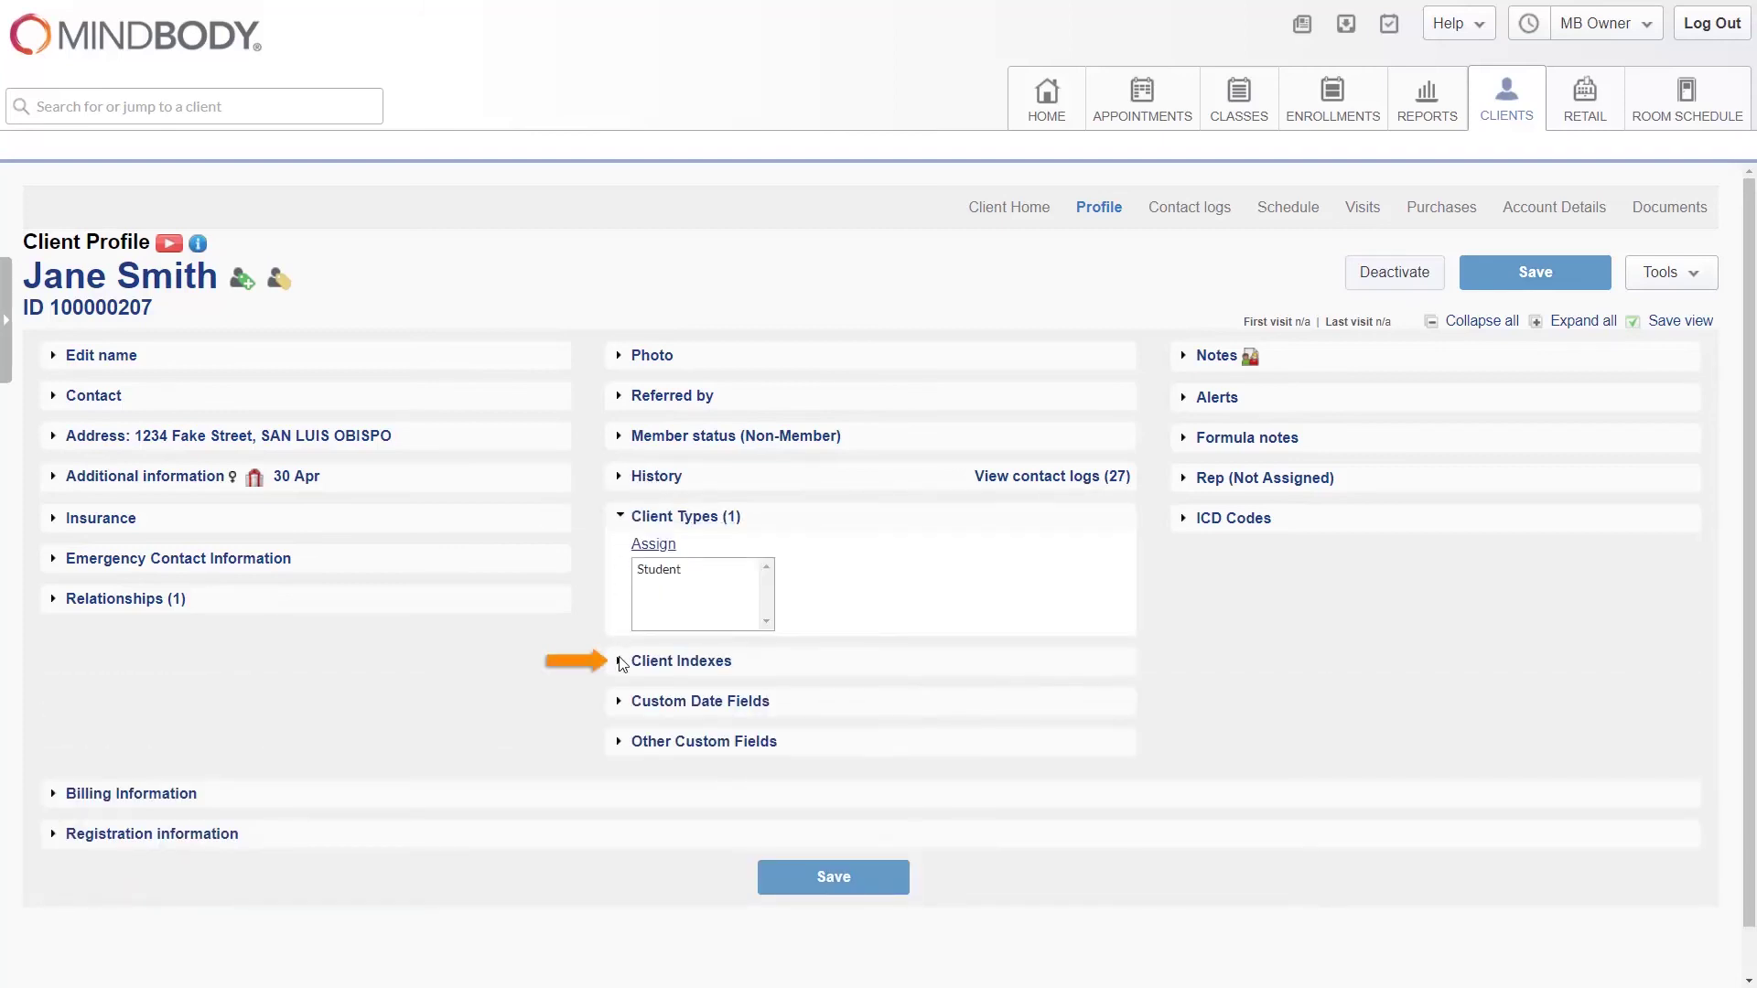
left_click(622, 661)
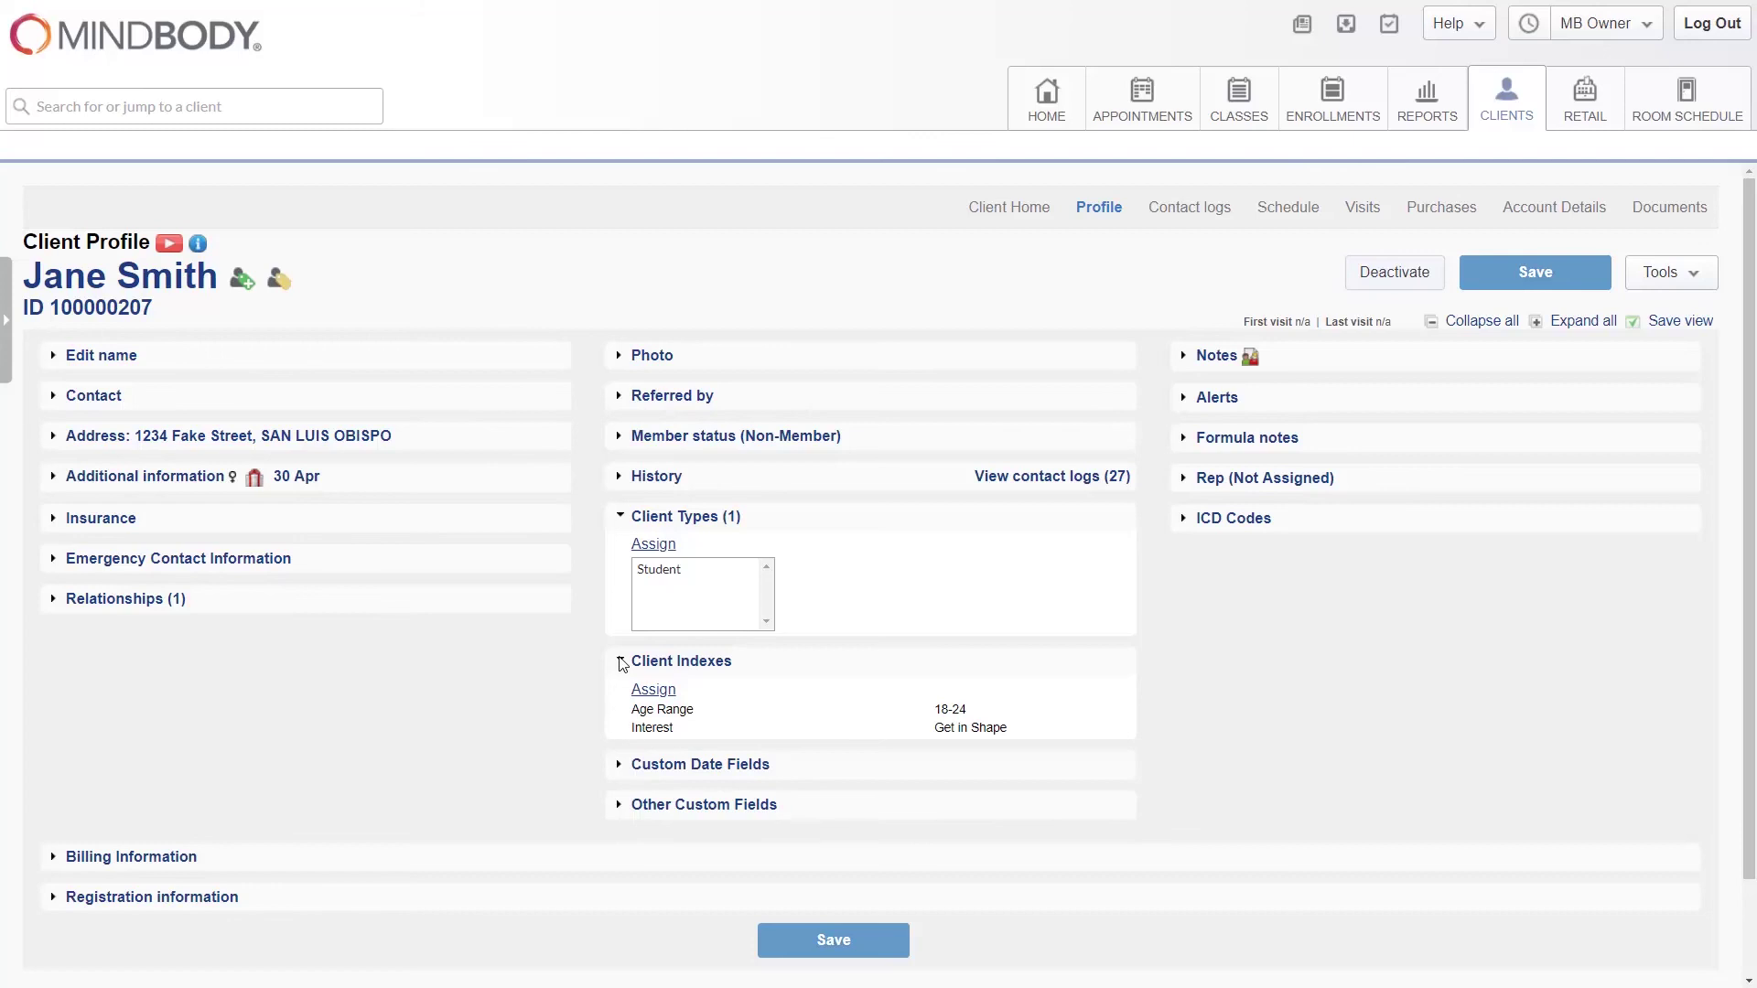
left_click(655, 663)
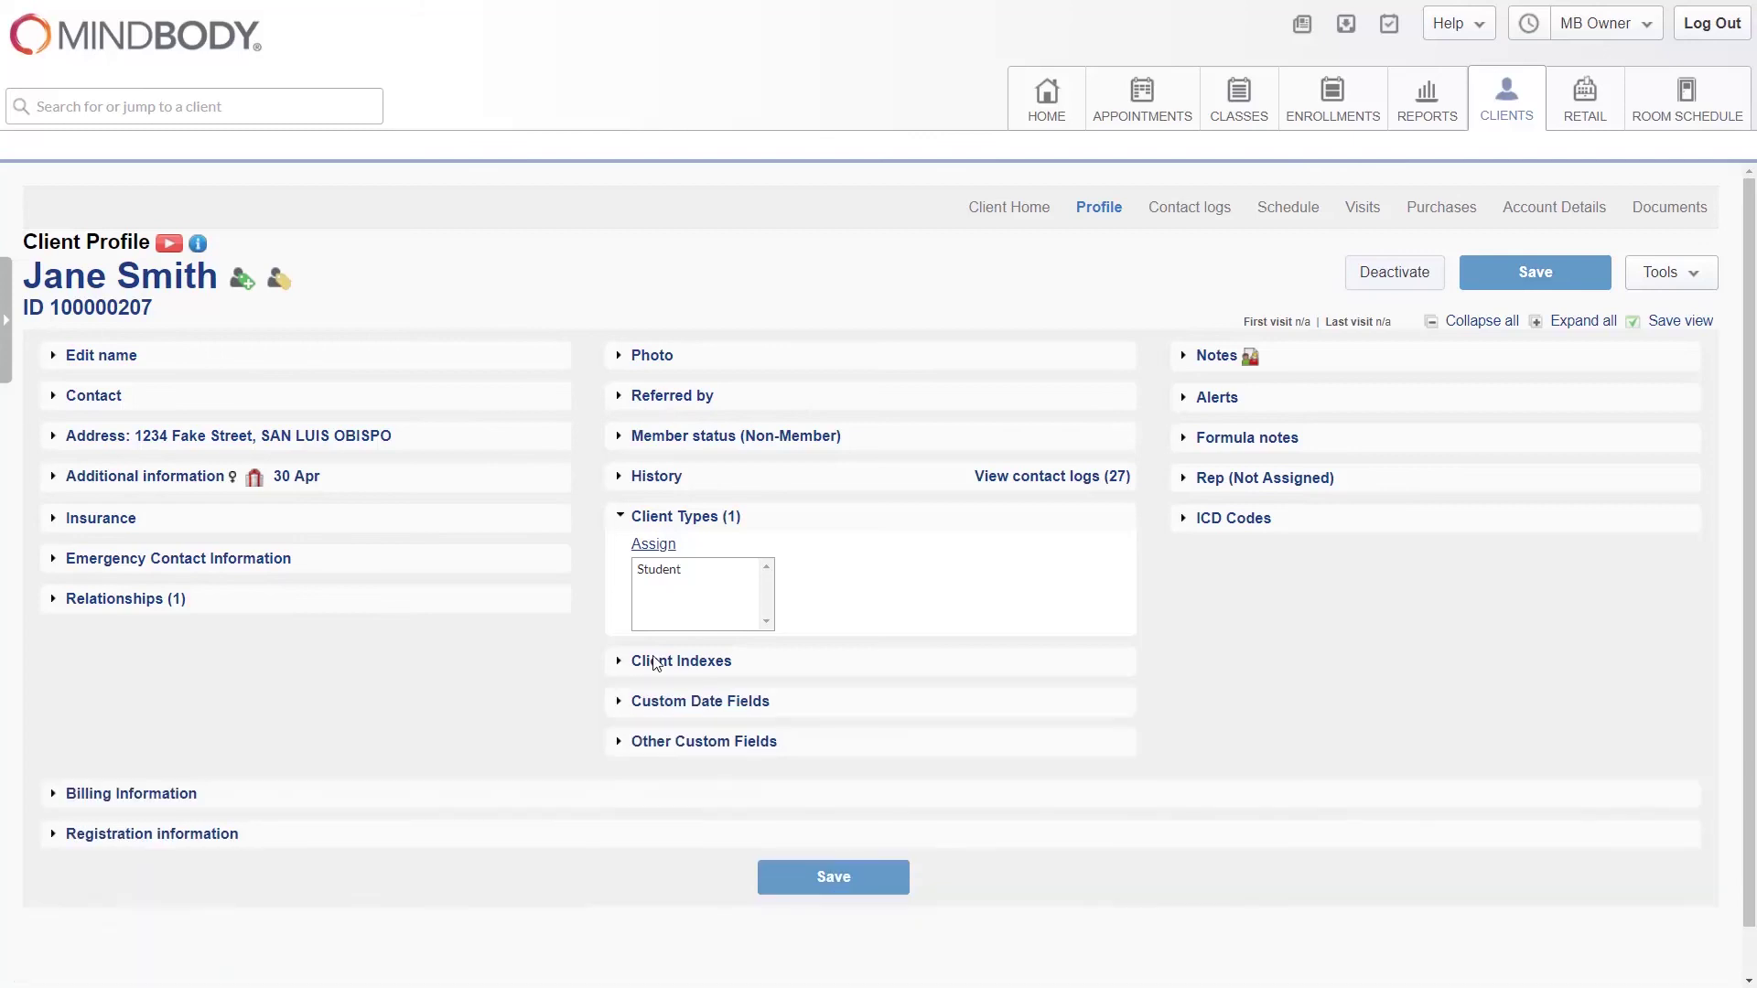
left_click(671, 518)
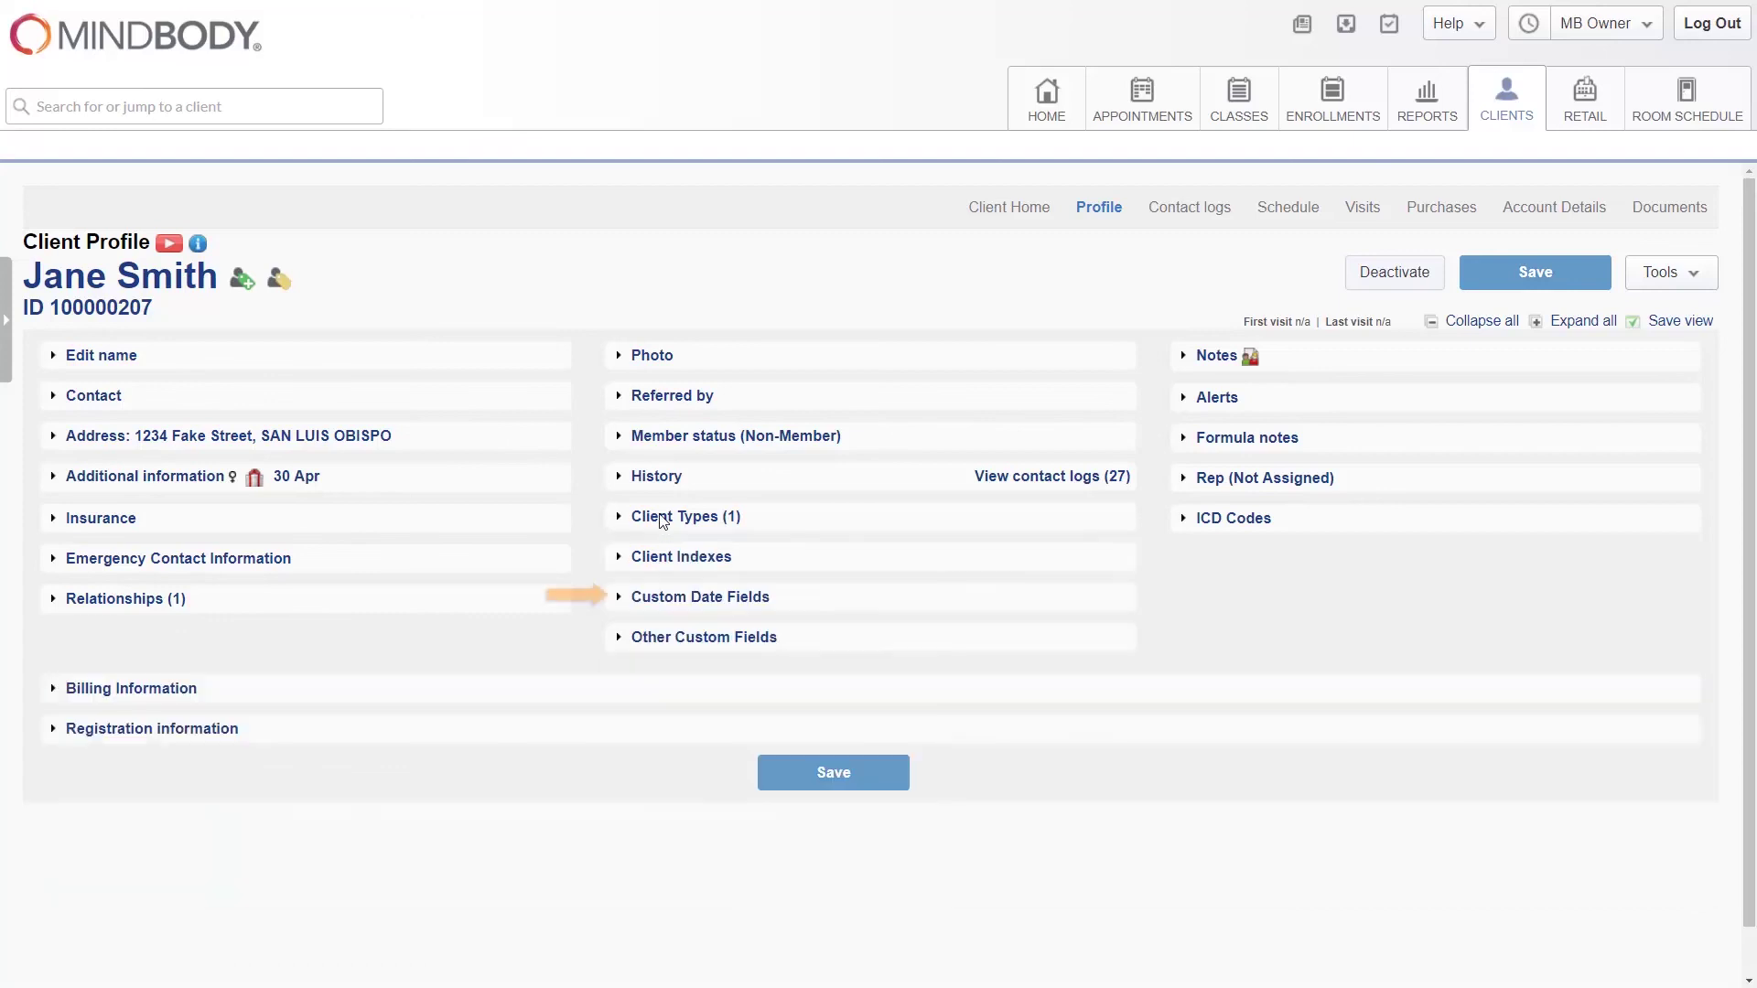
left_click(695, 598)
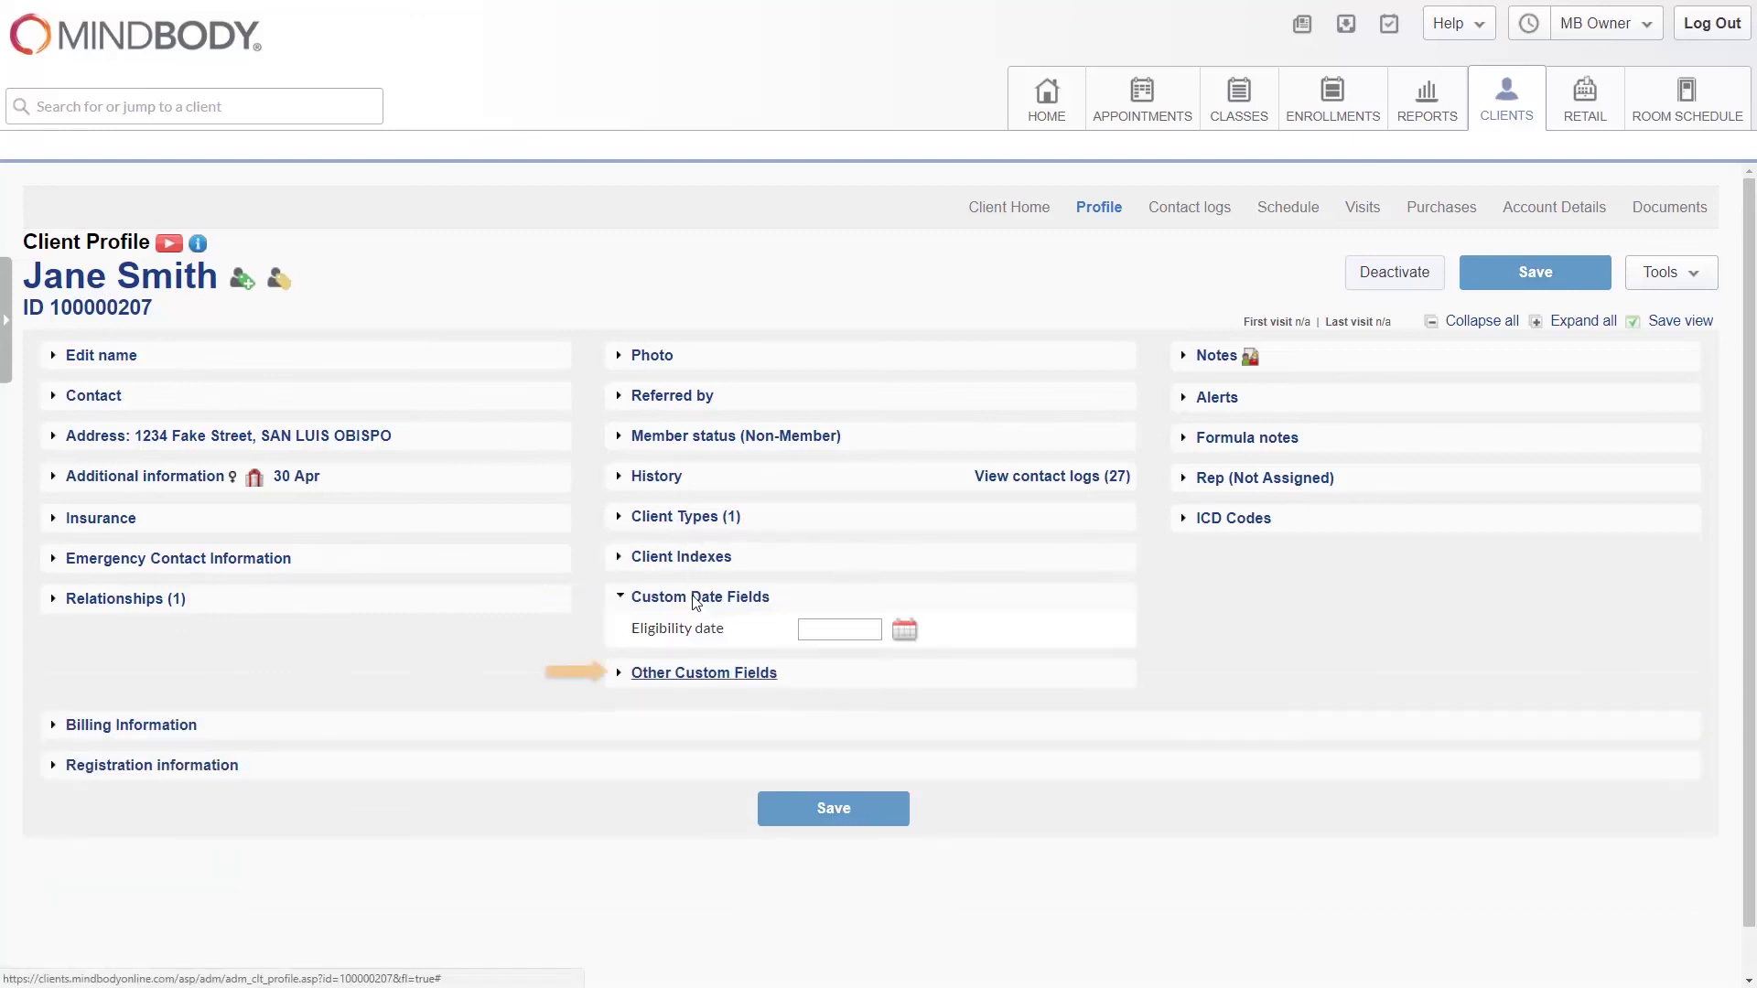
left_click(620, 674)
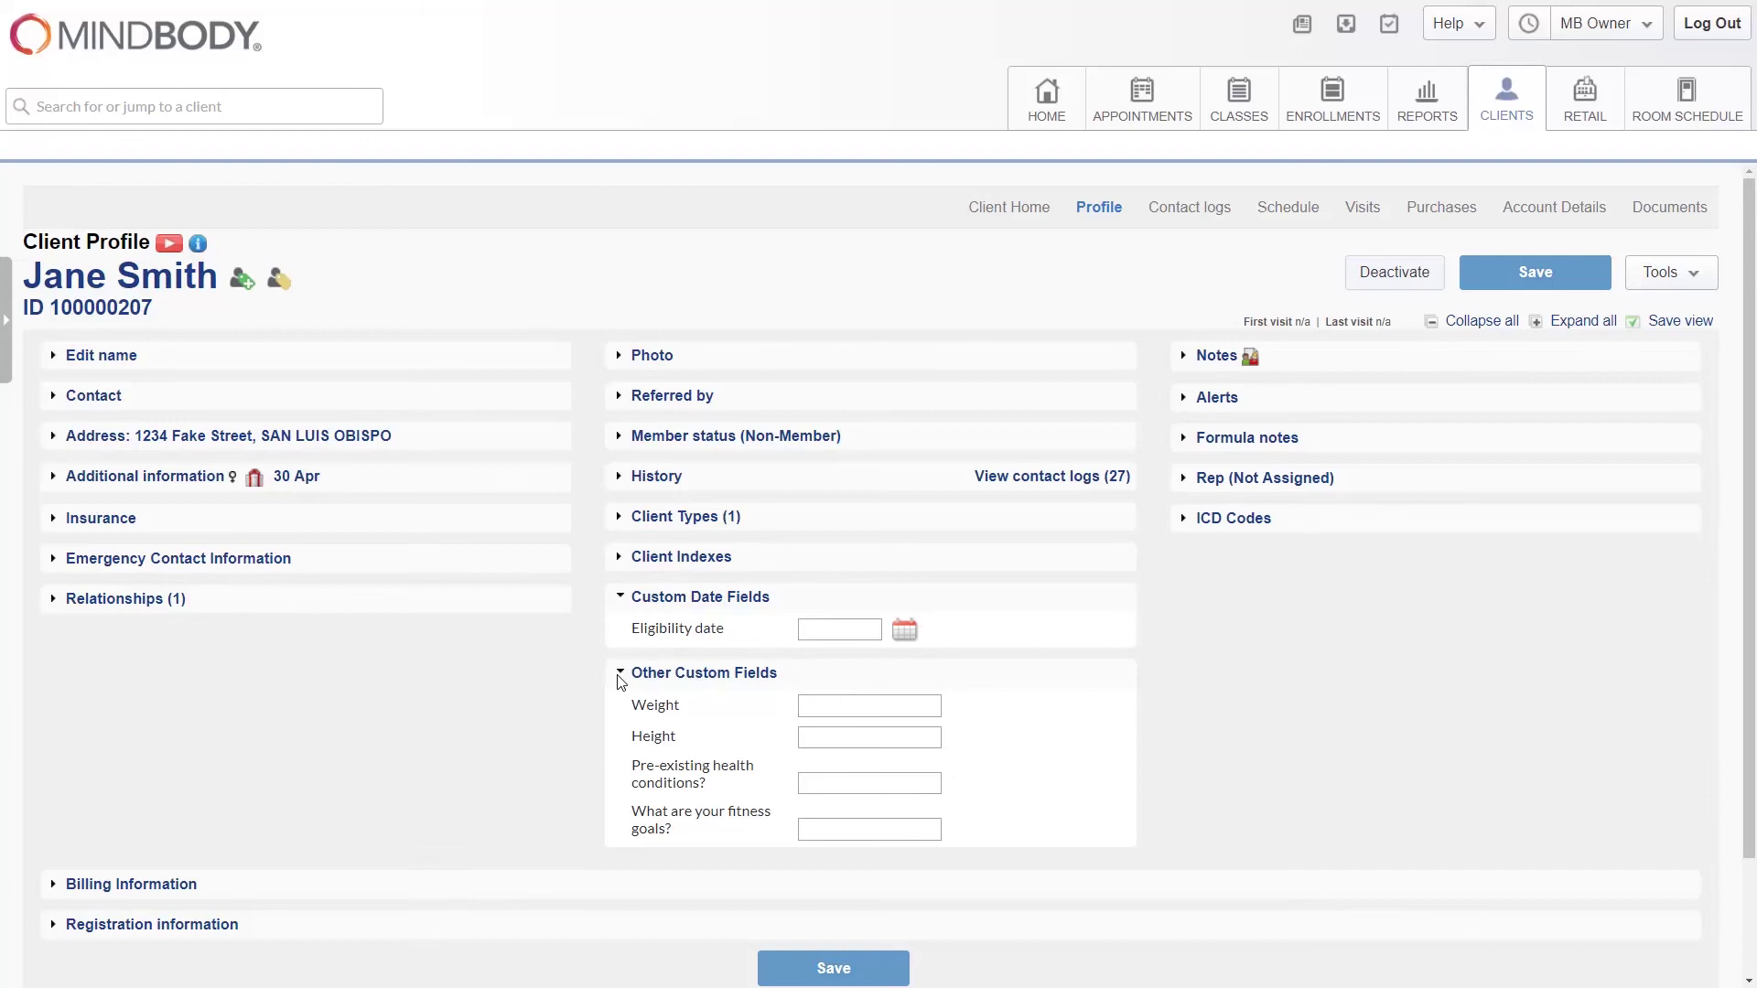
left_click(673, 673)
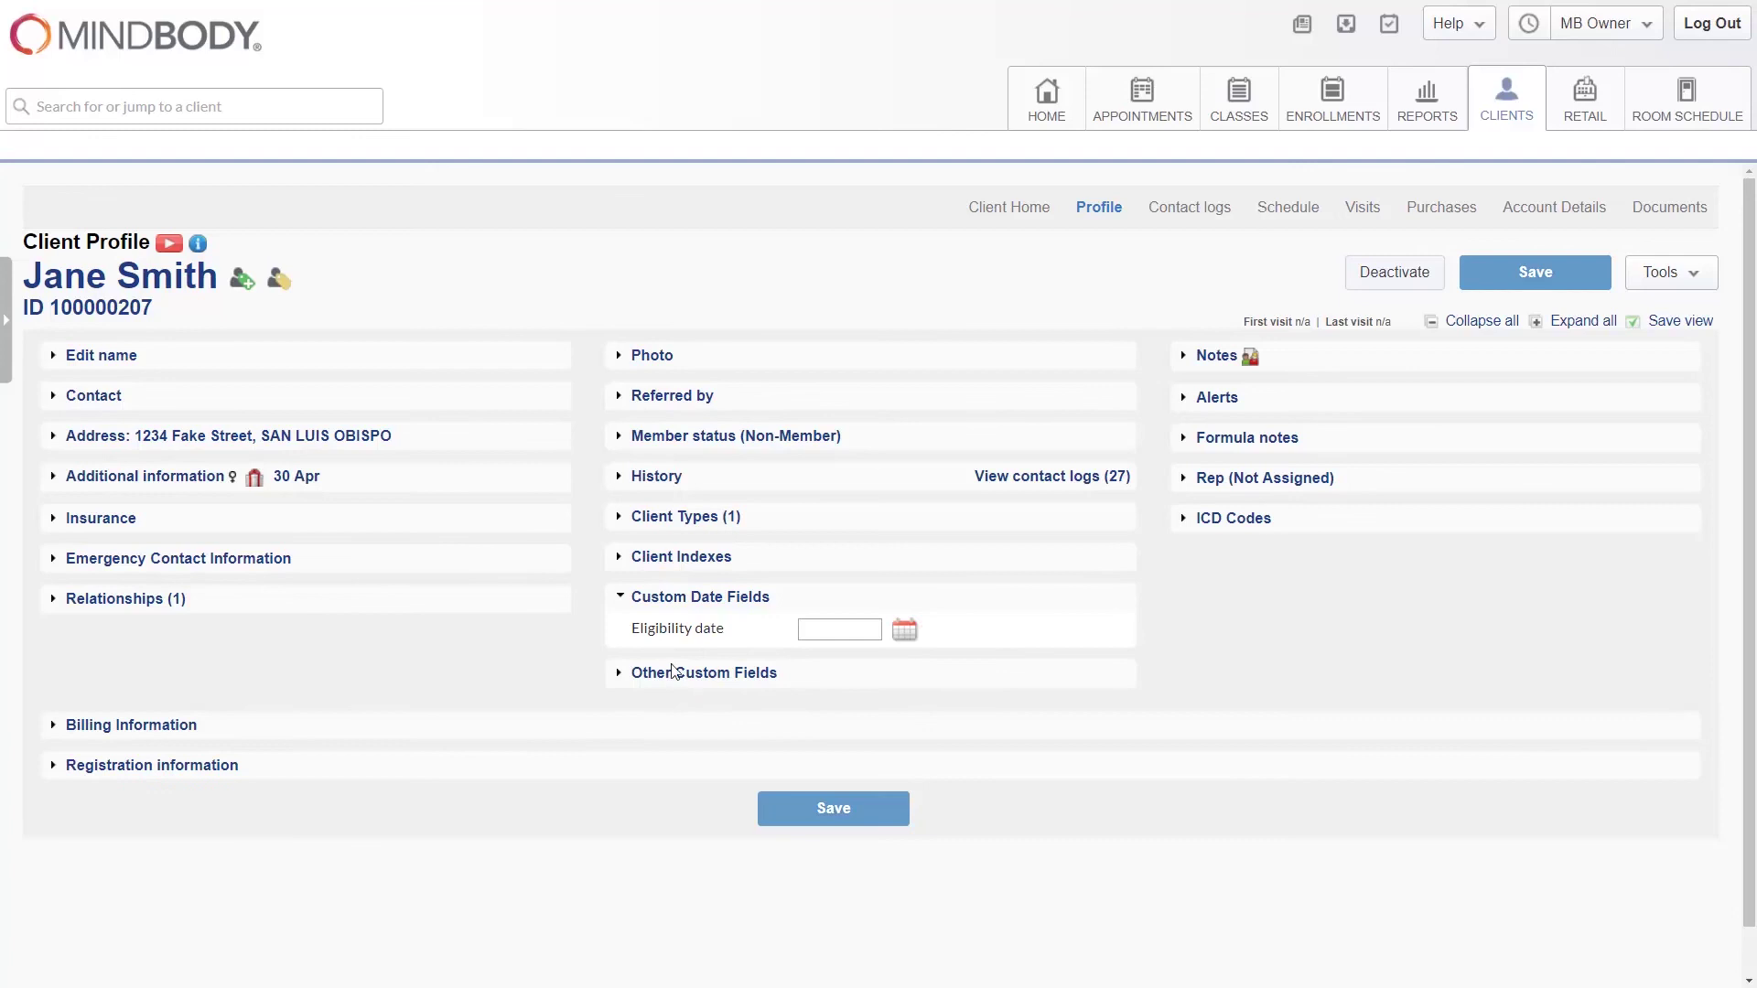
left_click(675, 600)
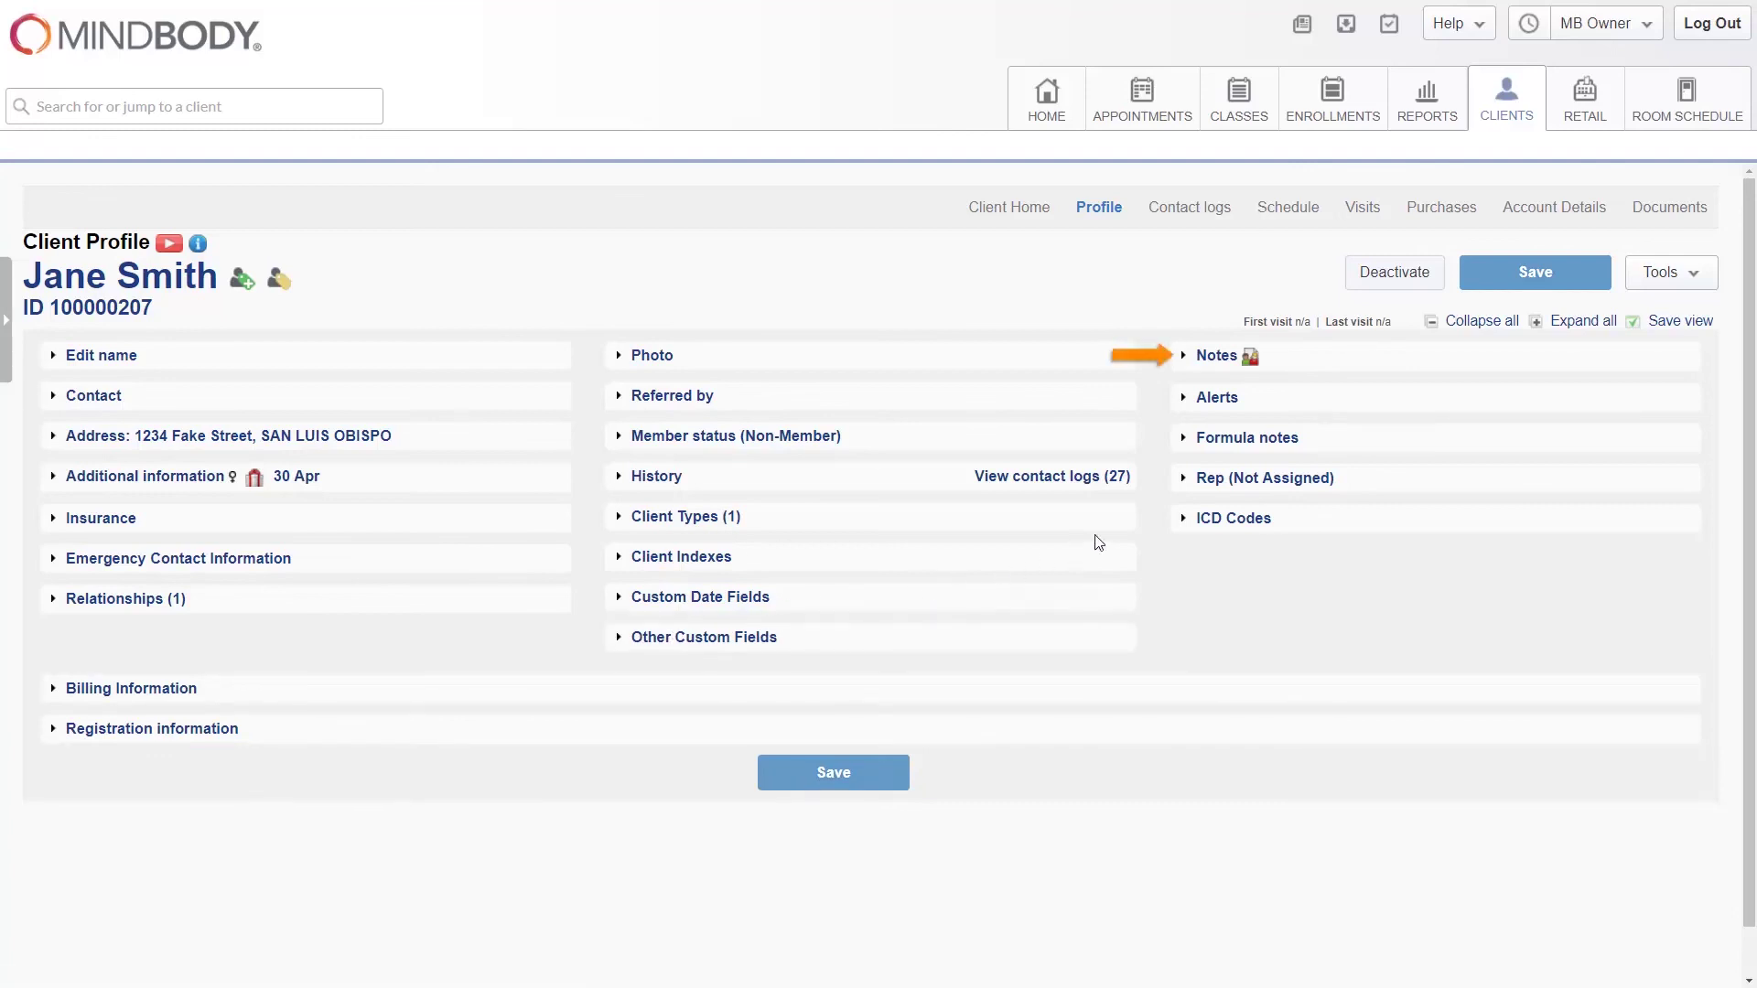
left_click(1223, 357)
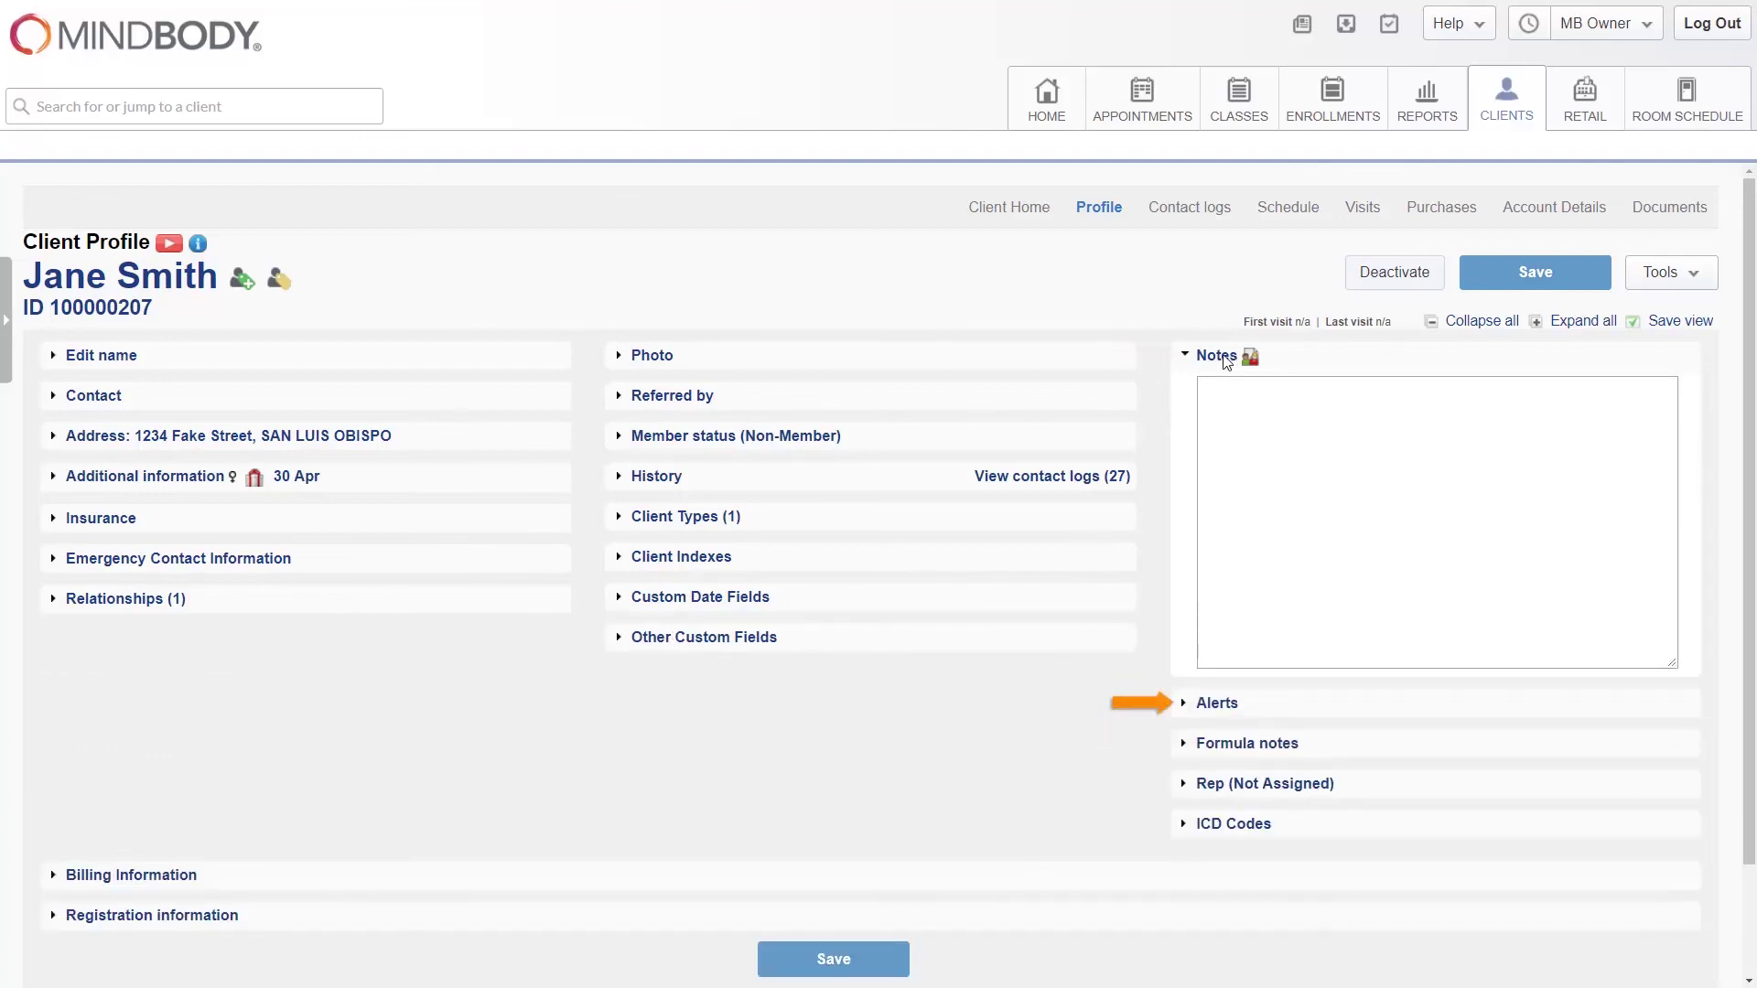
left_click(1186, 706)
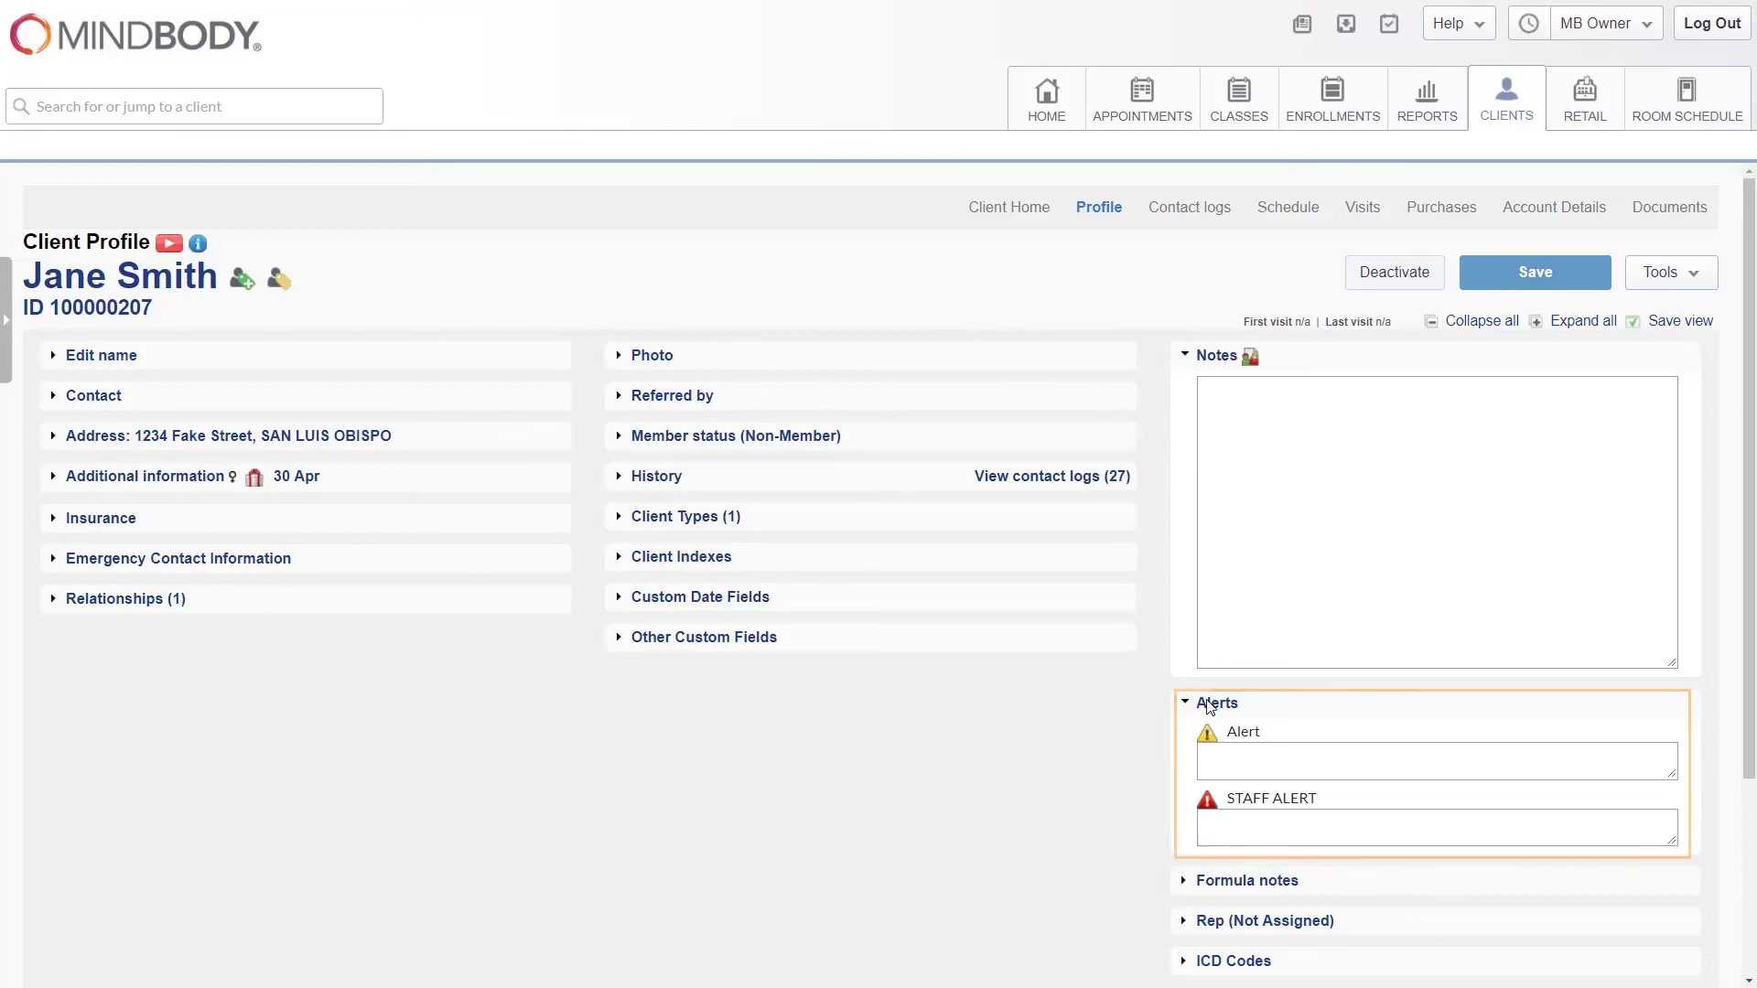
left_click(1214, 704)
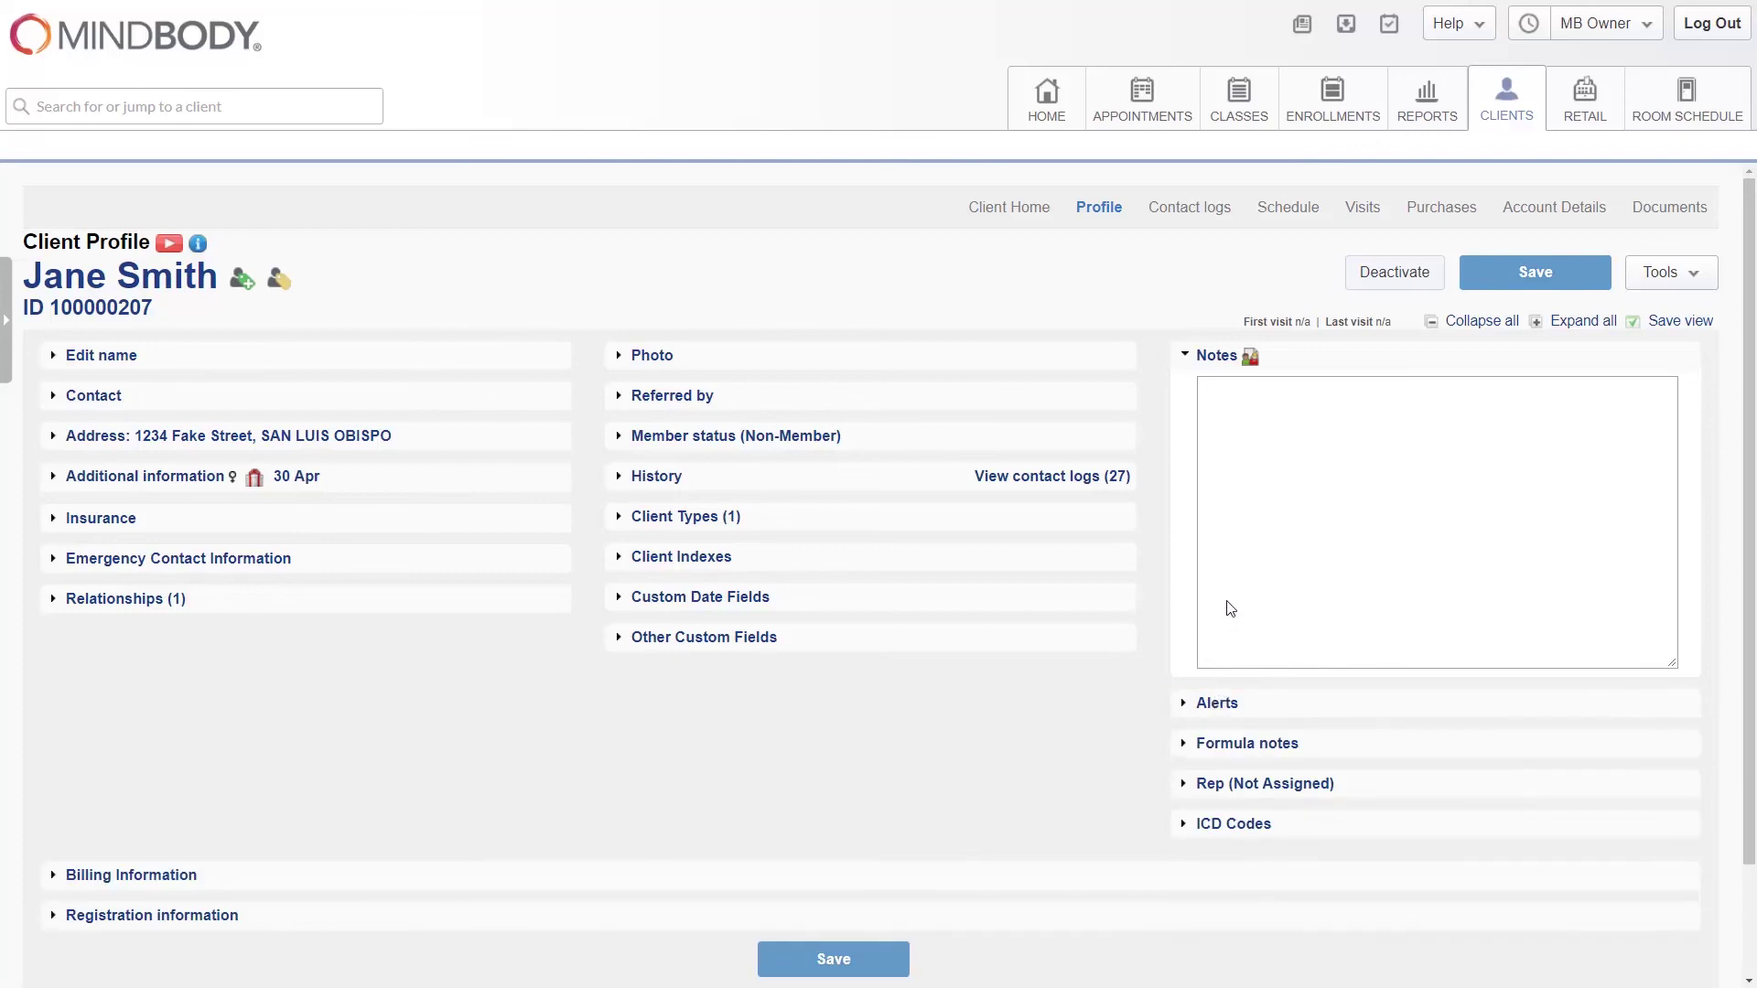
left_click(1233, 359)
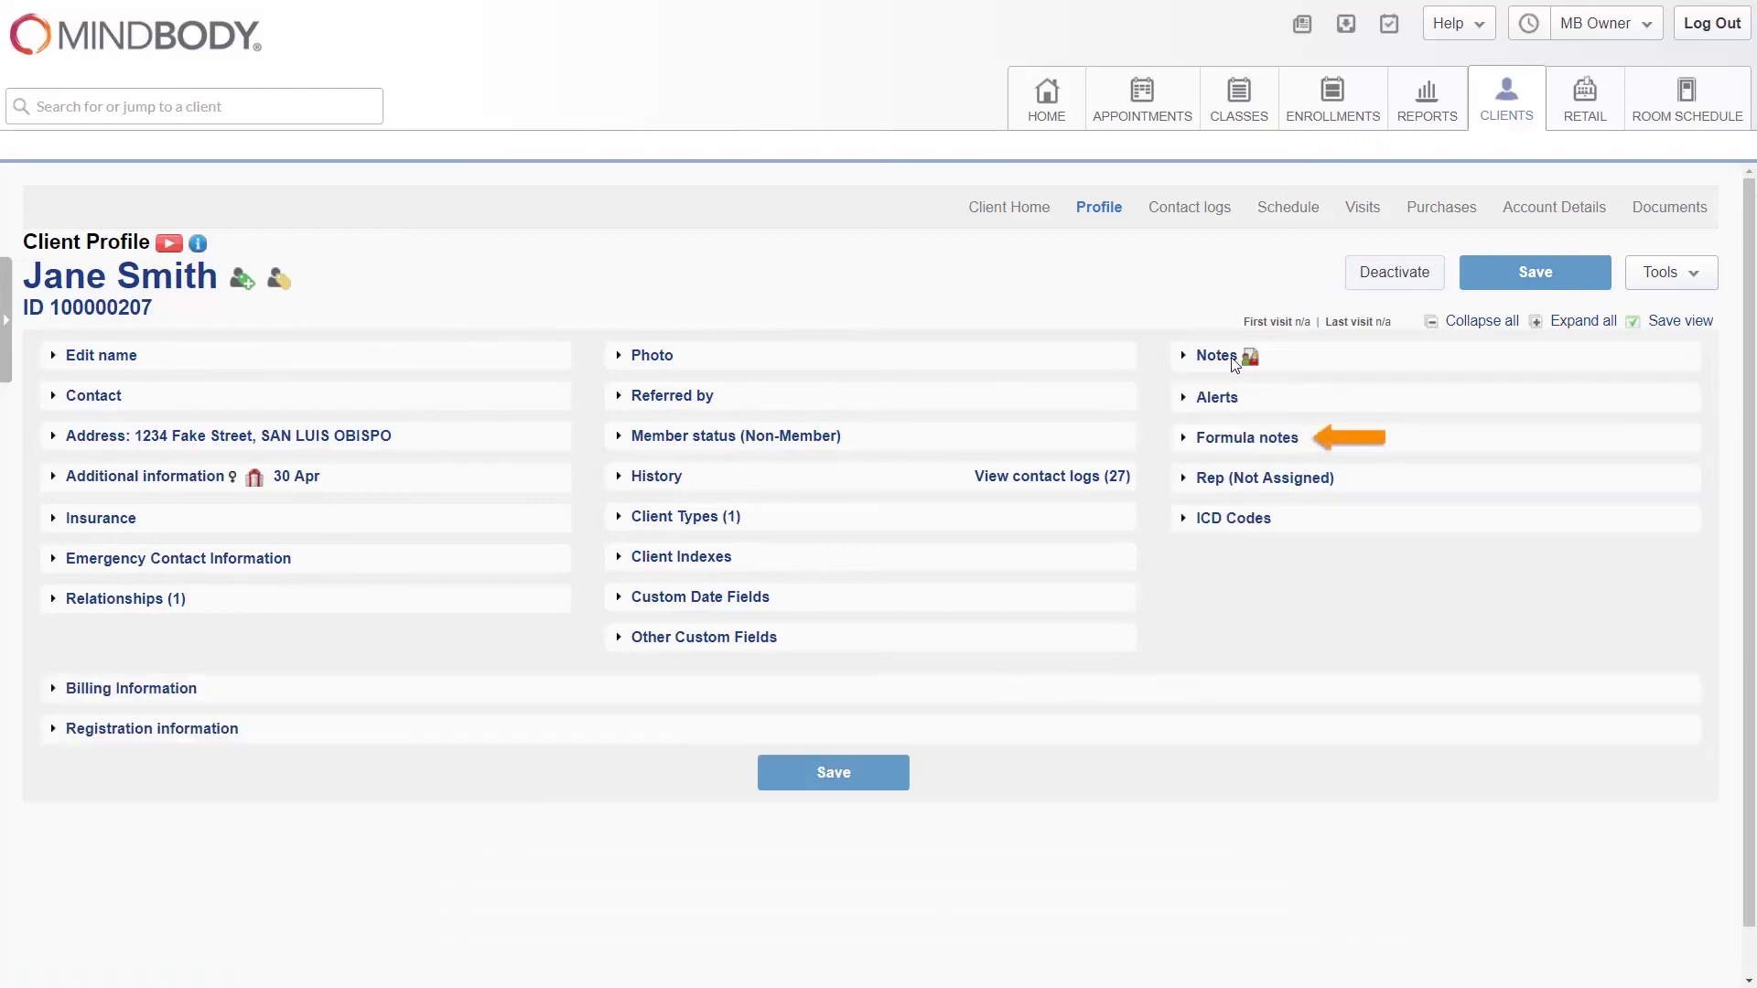
left_click(1186, 439)
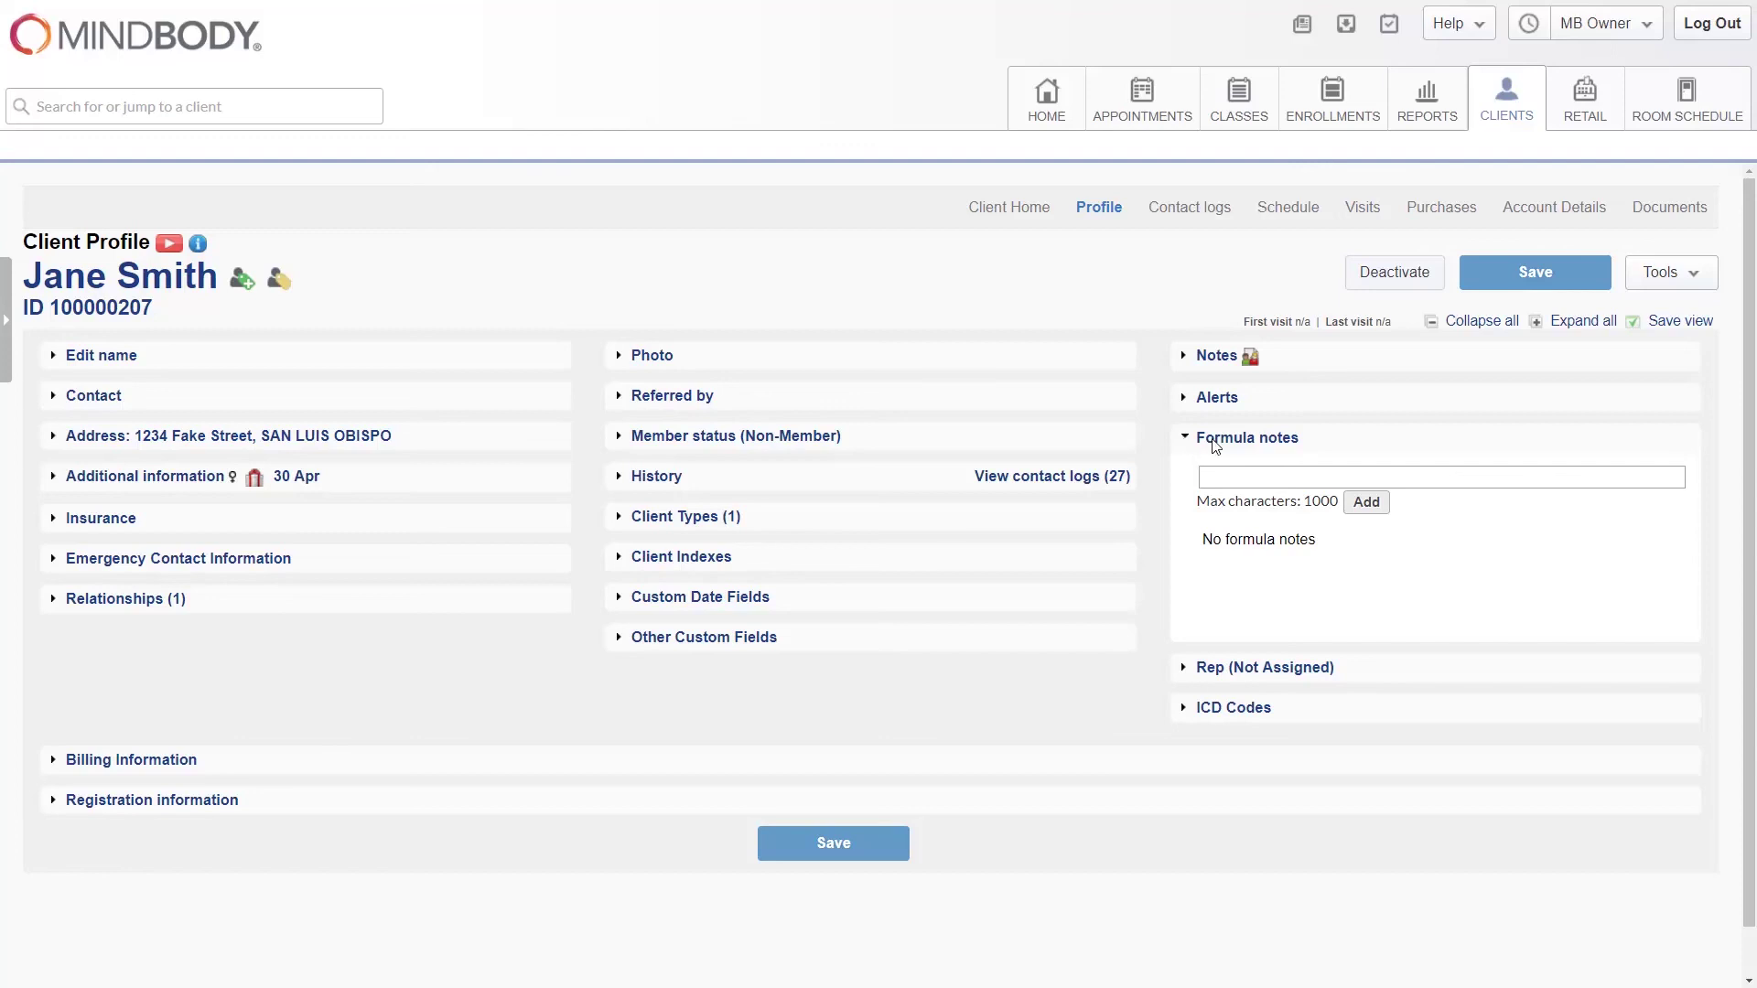
left_click(1239, 447)
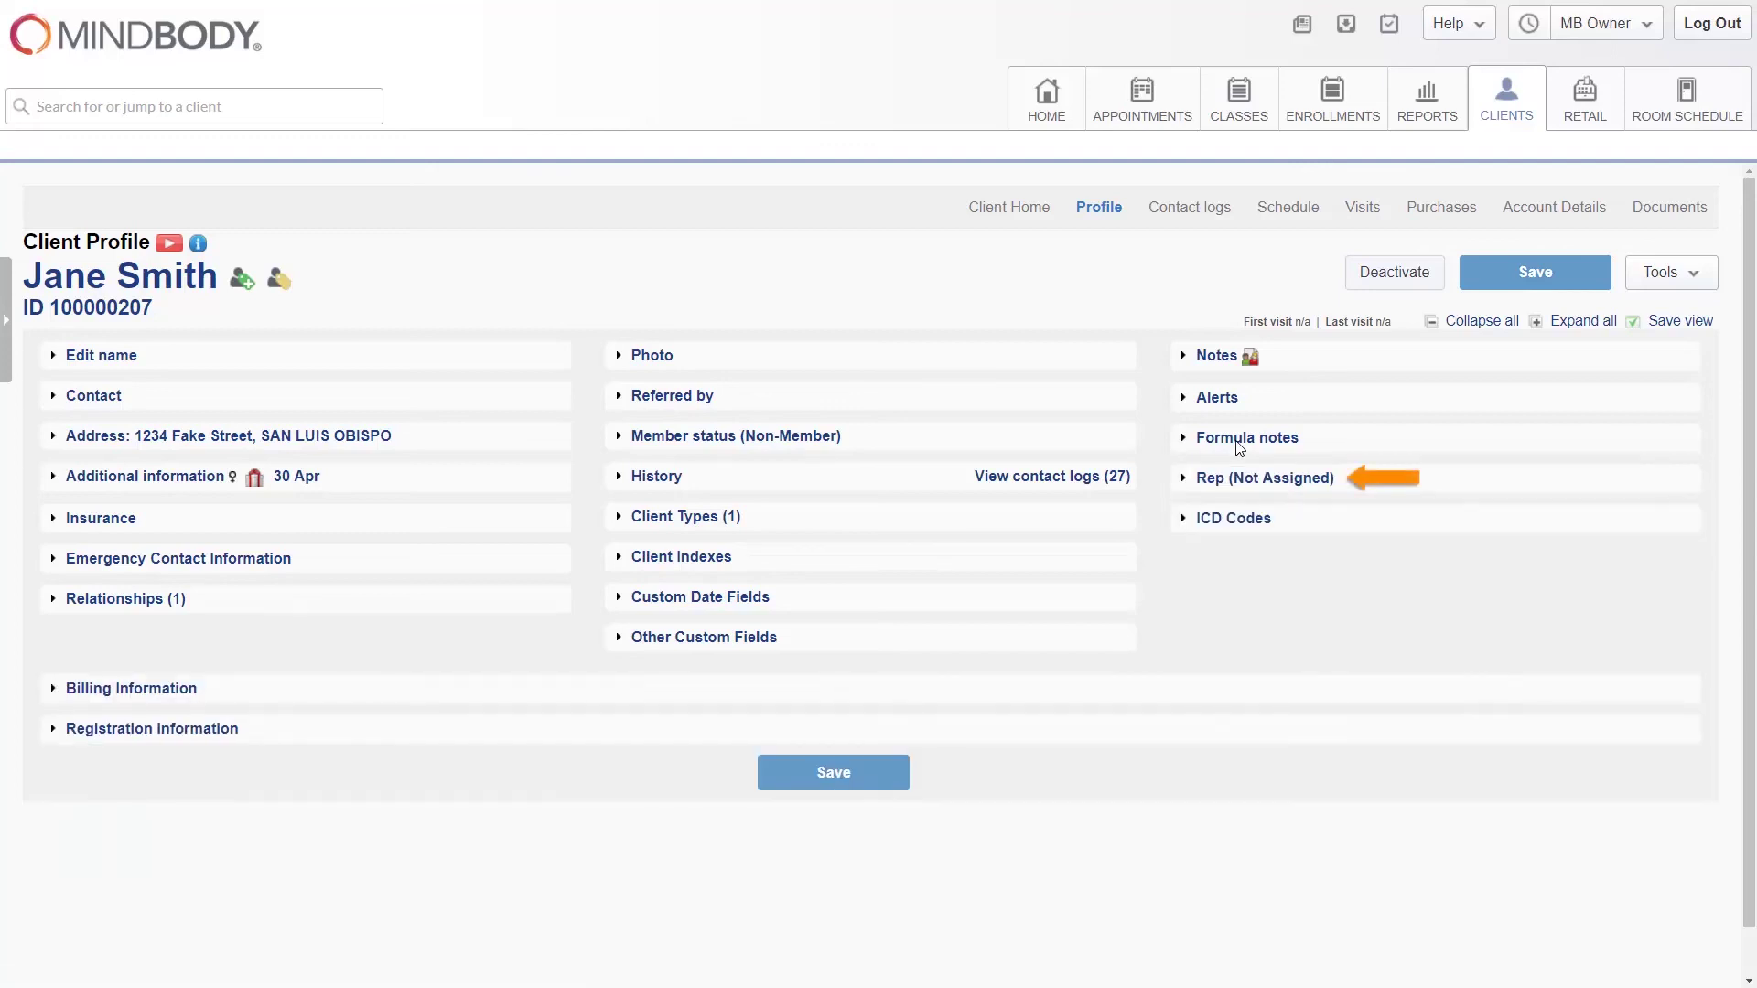
left_click(1184, 485)
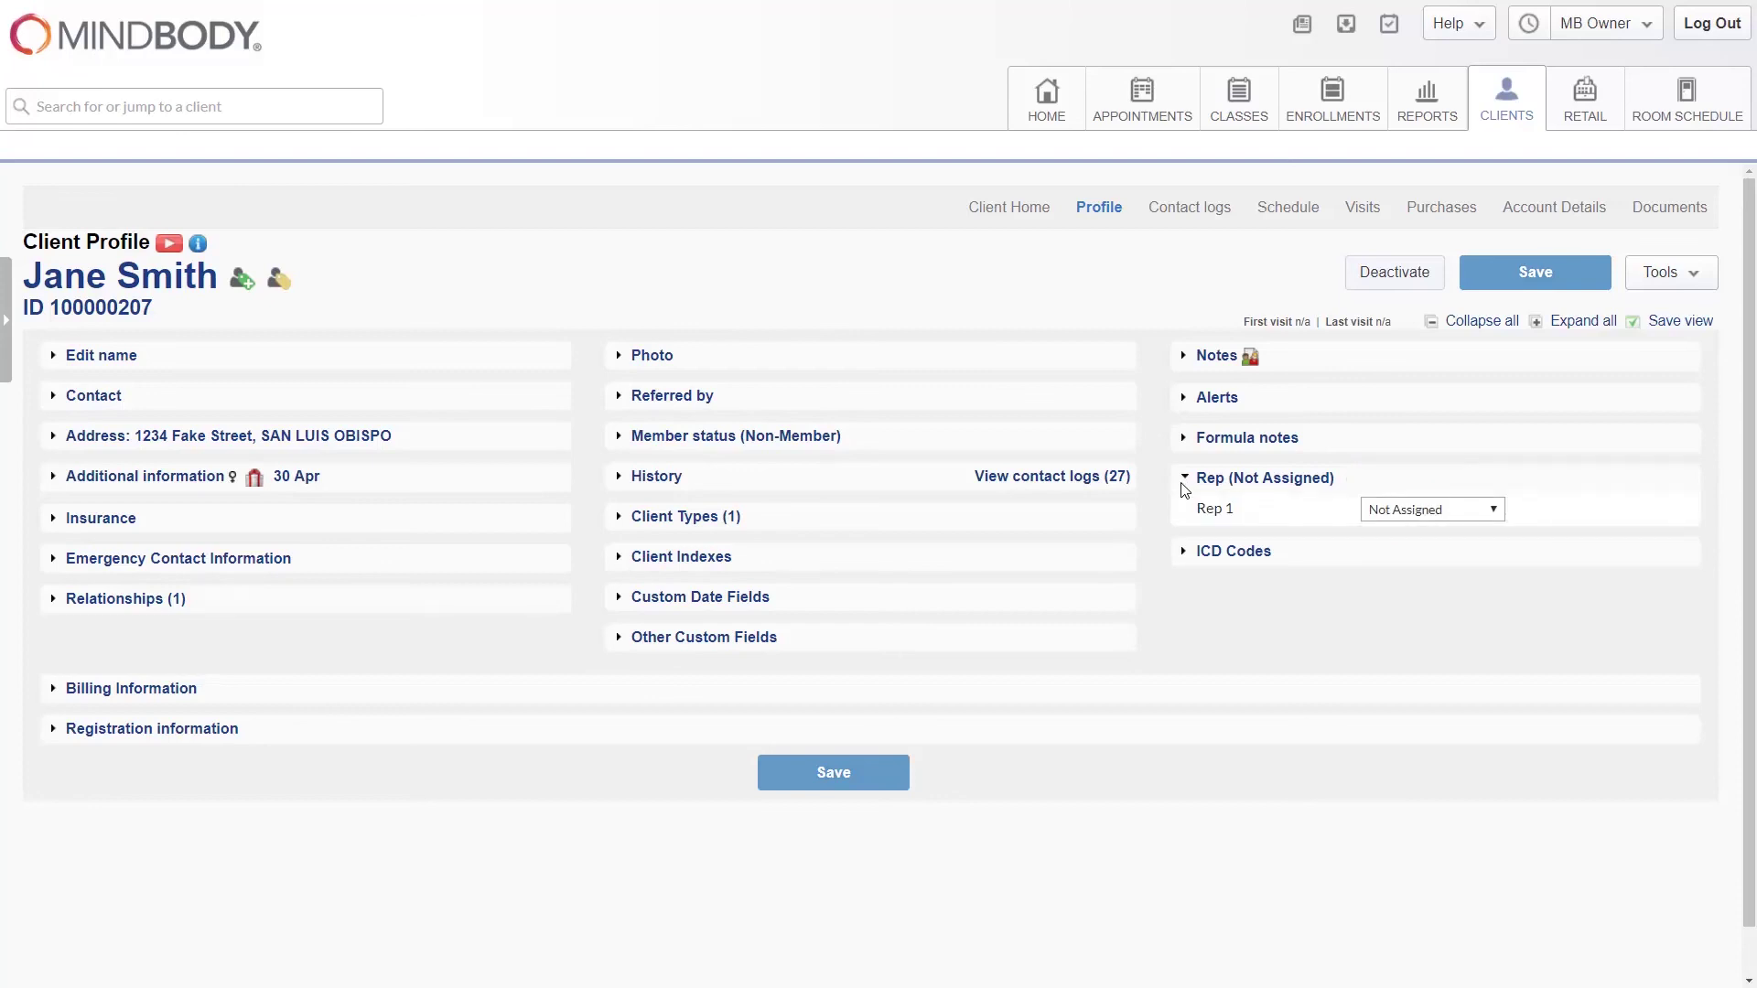
left_click(1250, 482)
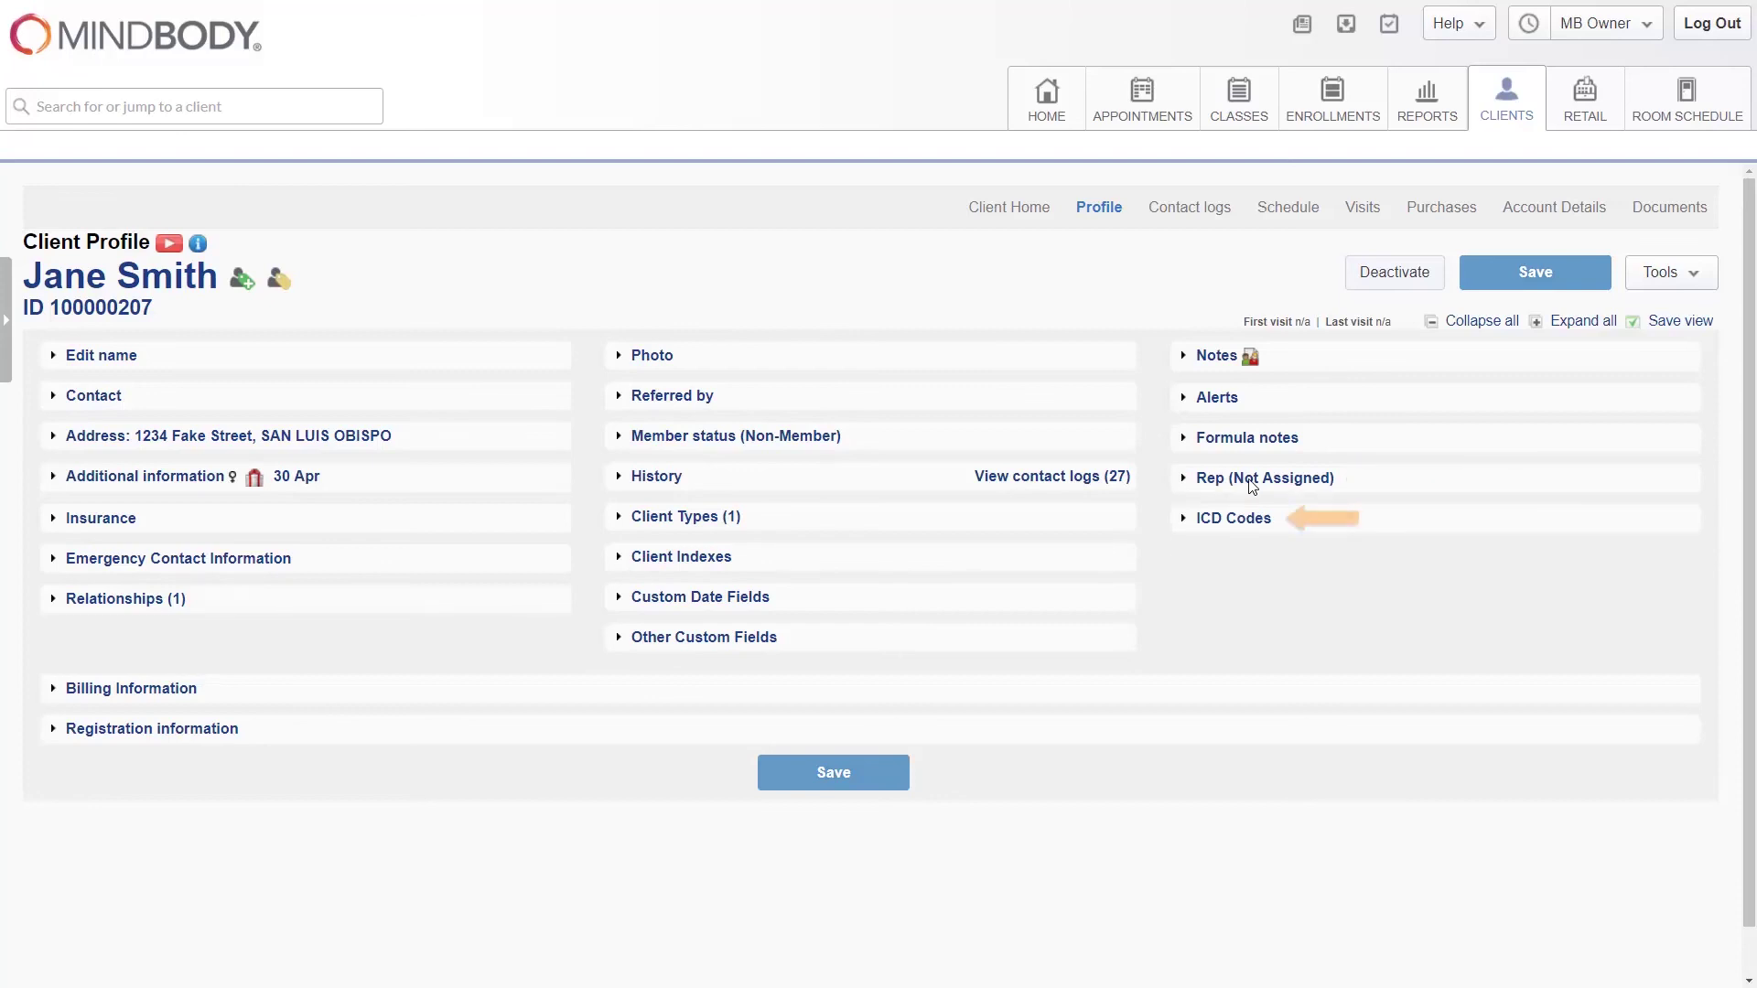
left_click(1228, 519)
left_click(1233, 520)
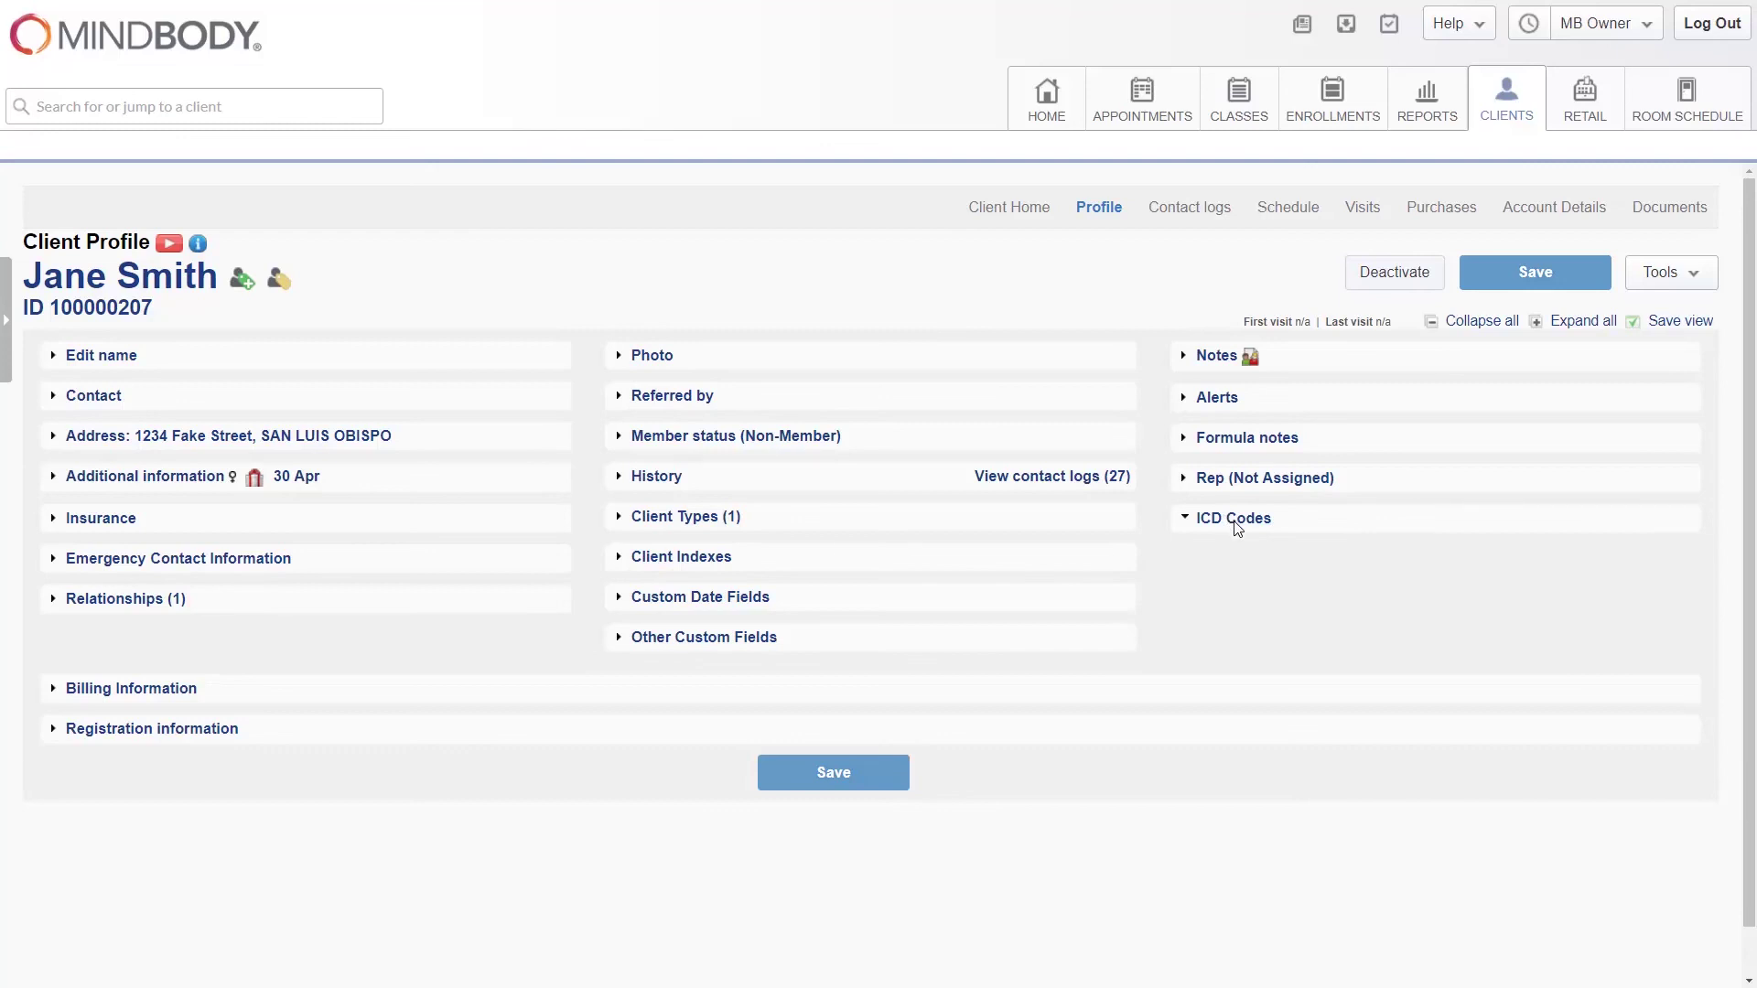